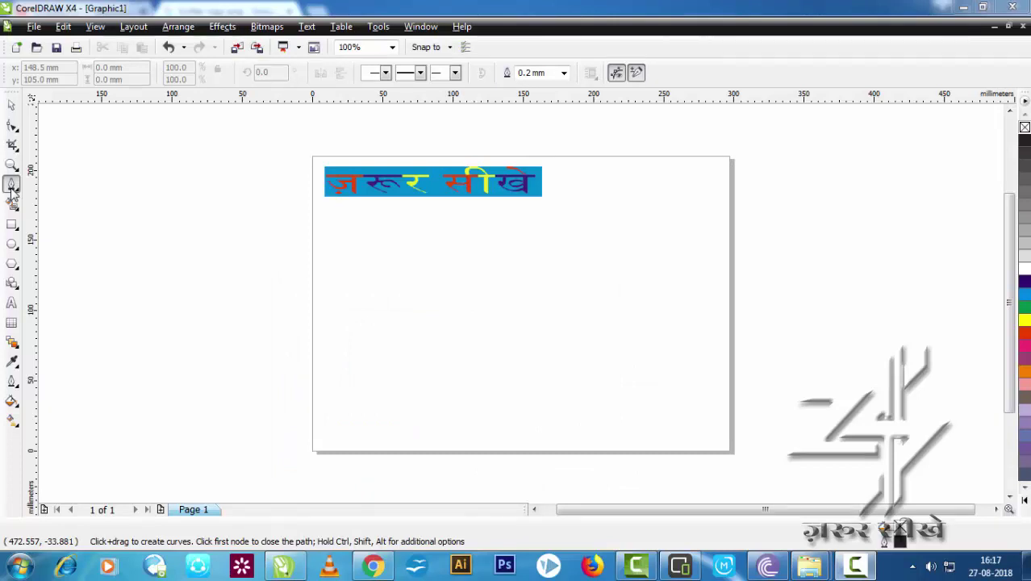
# - Switch to Chrome, open the large blue Twitter bird image from pngimg.com and save it to the Desktop as twitter_PNG9
pyautogui.click(373, 568)
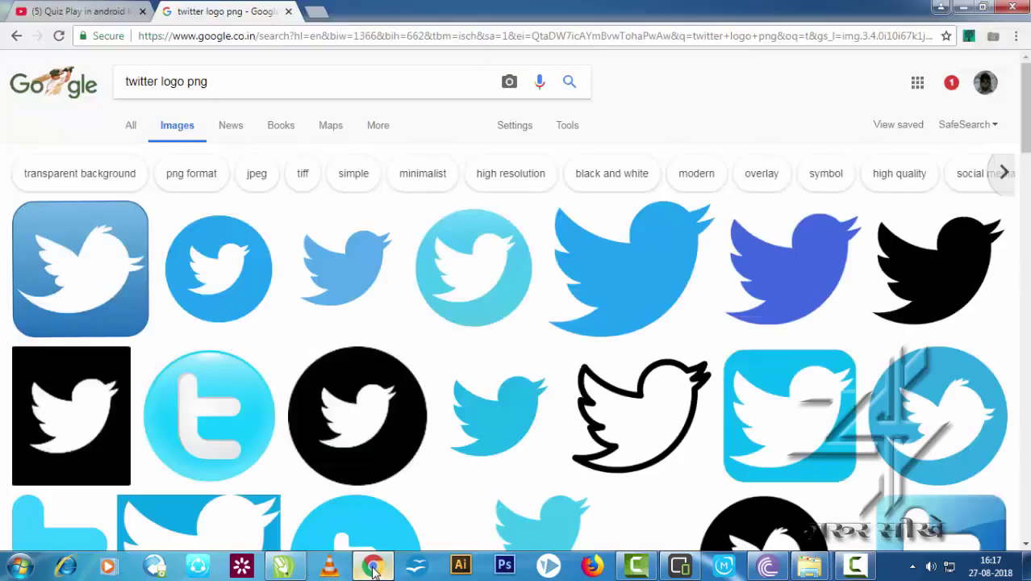
pyautogui.rightClick(630, 242)
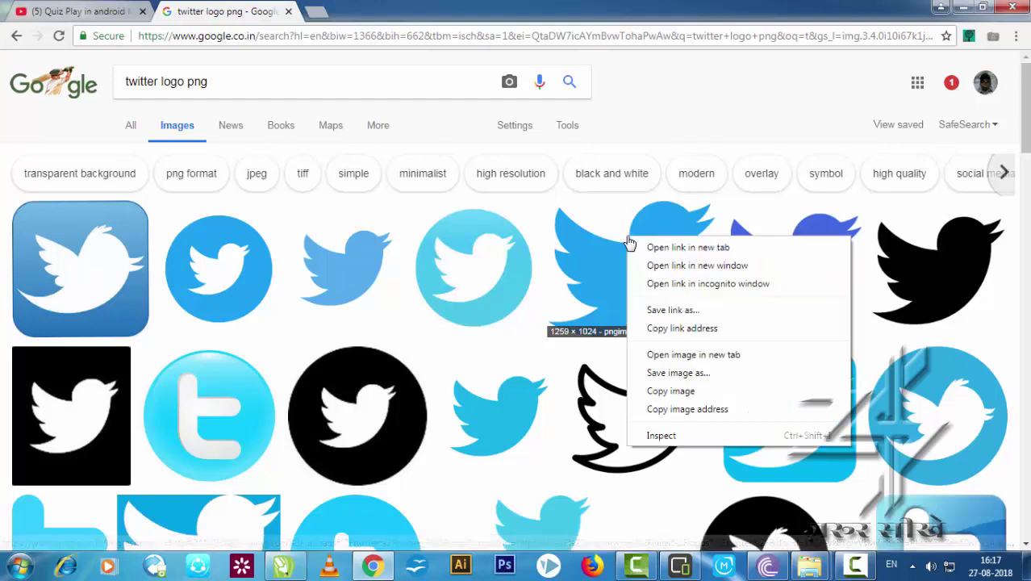
pyautogui.click(610, 255)
pyautogui.click(610, 256)
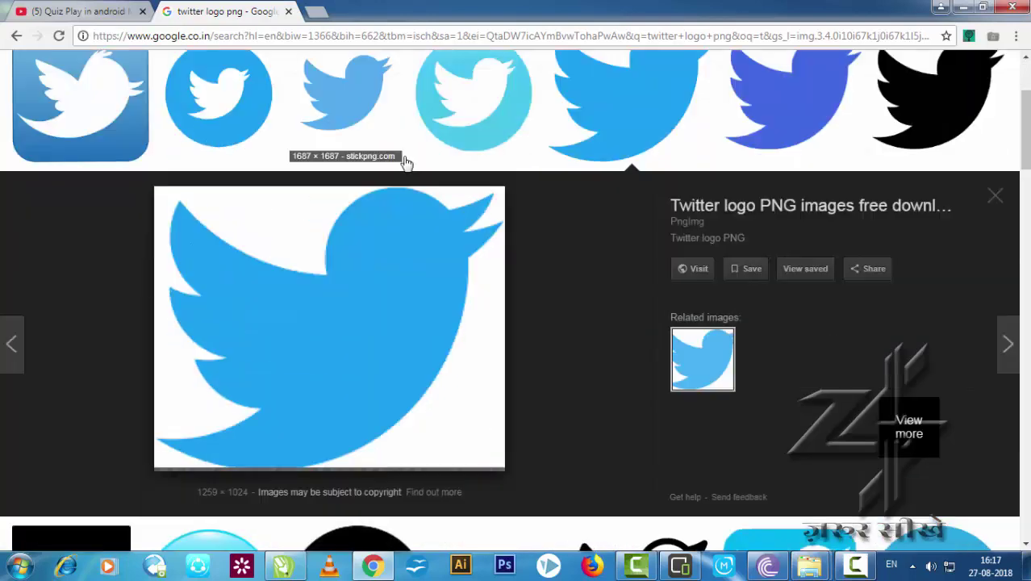
pyautogui.rightClick(336, 302)
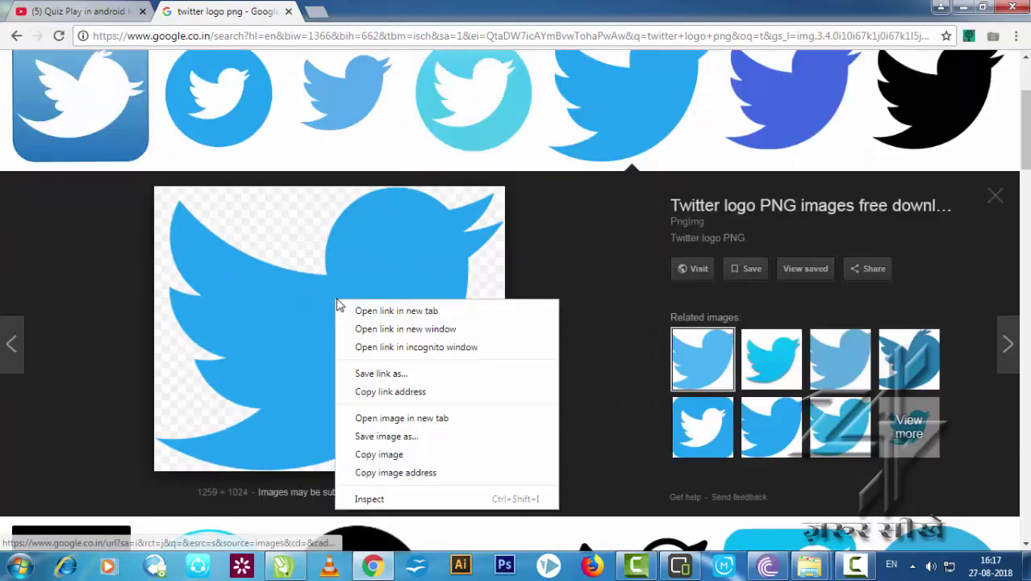
pyautogui.click(395, 436)
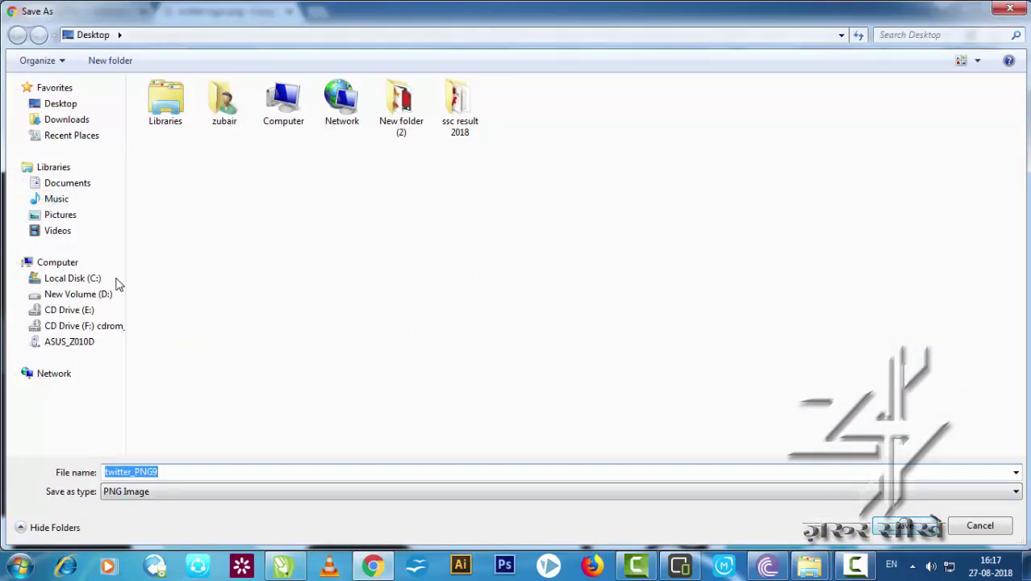
pyautogui.press('Return')
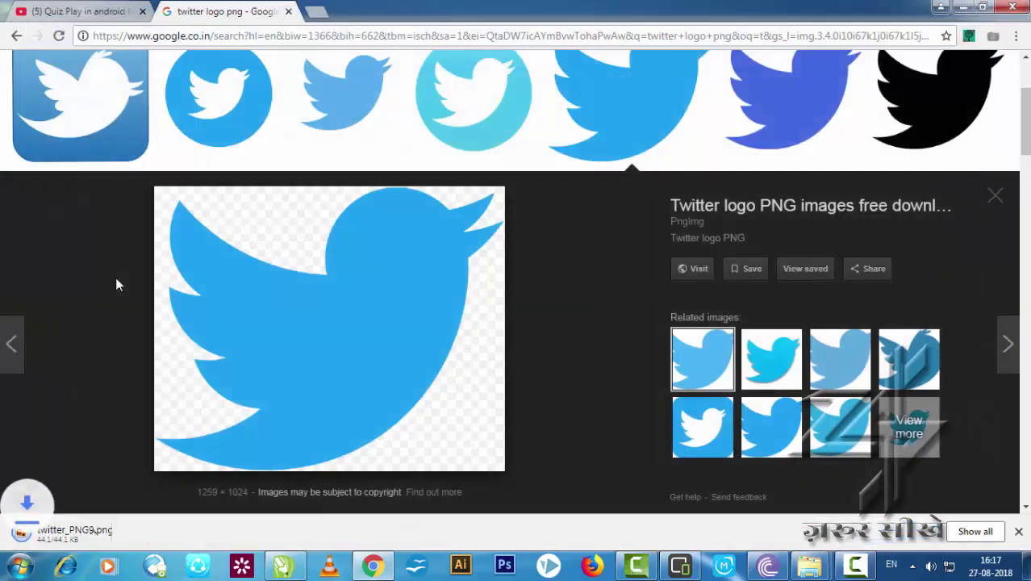
# - Bring the twitter_PNG9 image from the desktop into the CorelDRAW drawing
pyautogui.hotkey('alt', 'Tab')
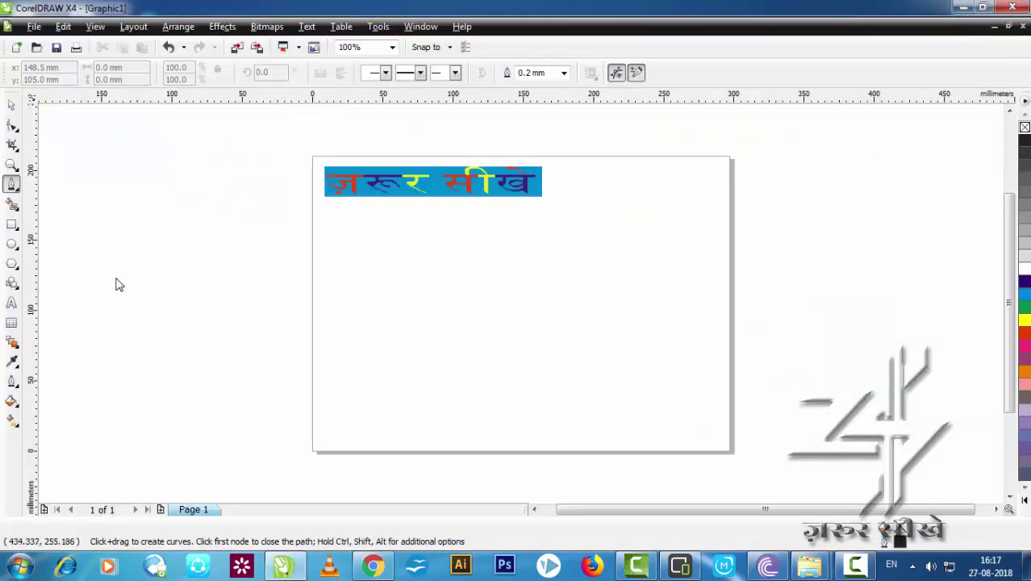
pyautogui.press('super+d')
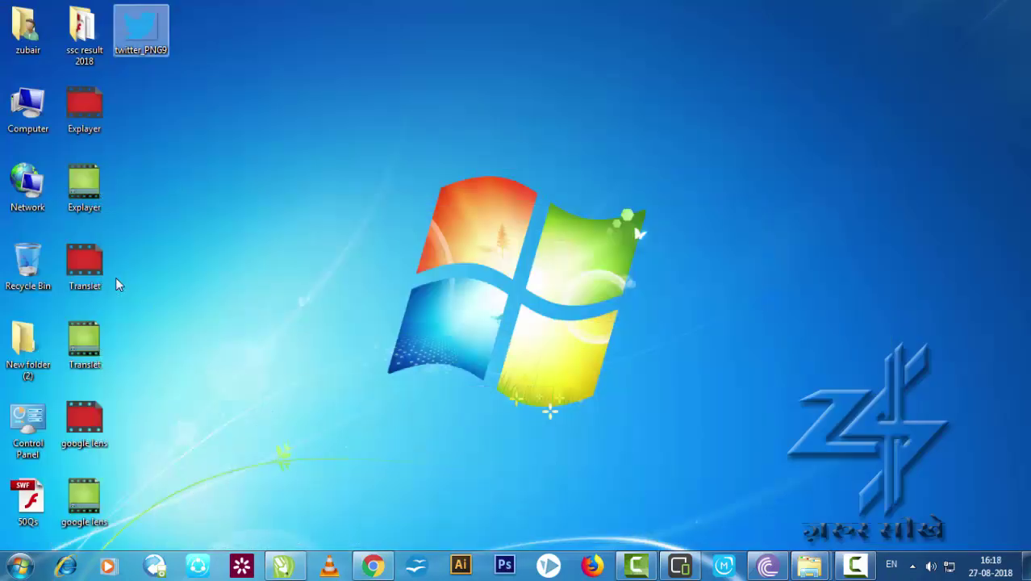
pyautogui.moveTo(141, 28); pyautogui.dragTo(509, 309)
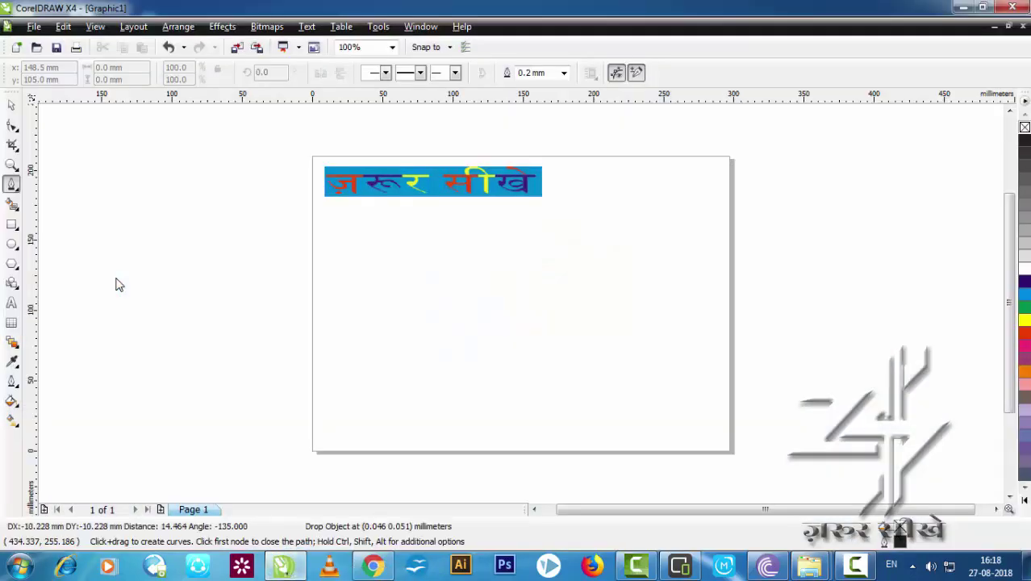
pyautogui.scroll(-2, 515, 309)
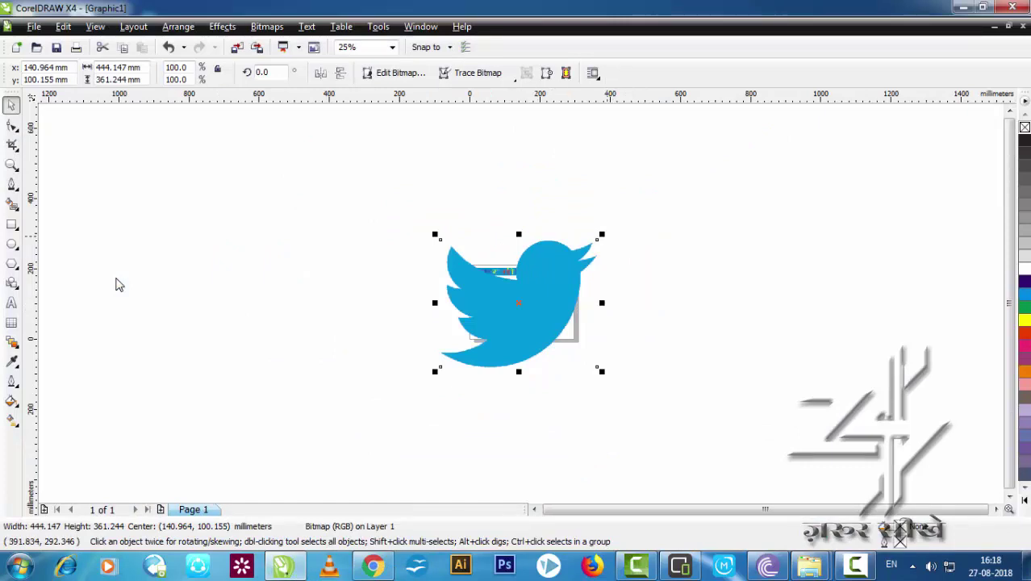
# - Scale the bird bitmap proportionally to about 83 by 67 mm and place it on the page, below and right of the banner text
pyautogui.moveTo(600, 234)
pyautogui.mouseDown()
pyautogui.moveTo(501, 318)
pyautogui.moveTo(528, 317)
pyautogui.moveTo(524, 310)
pyautogui.mouseUp()
pyautogui.scroll(3, 523, 310)
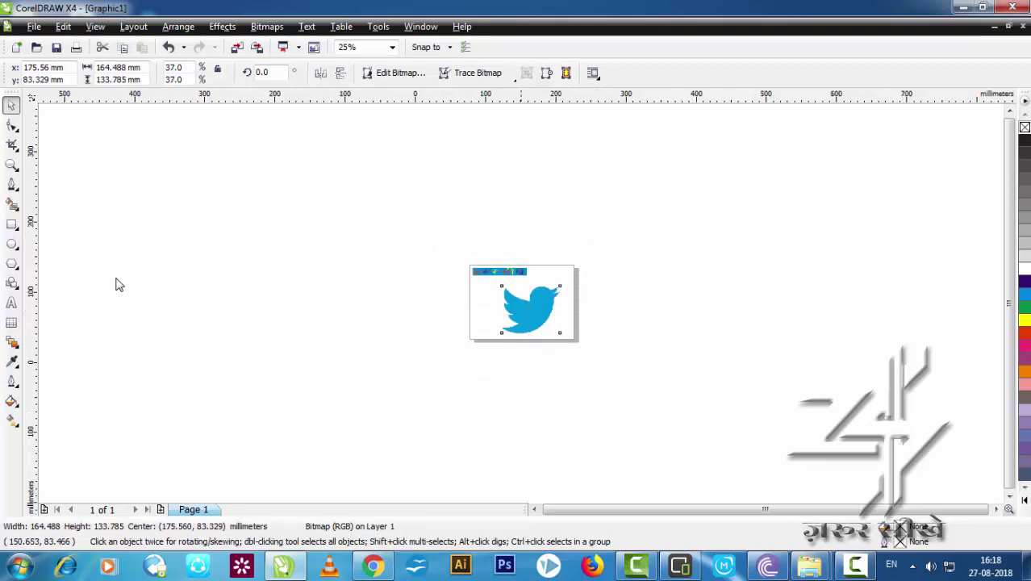
pyautogui.scroll(1, 520, 304)
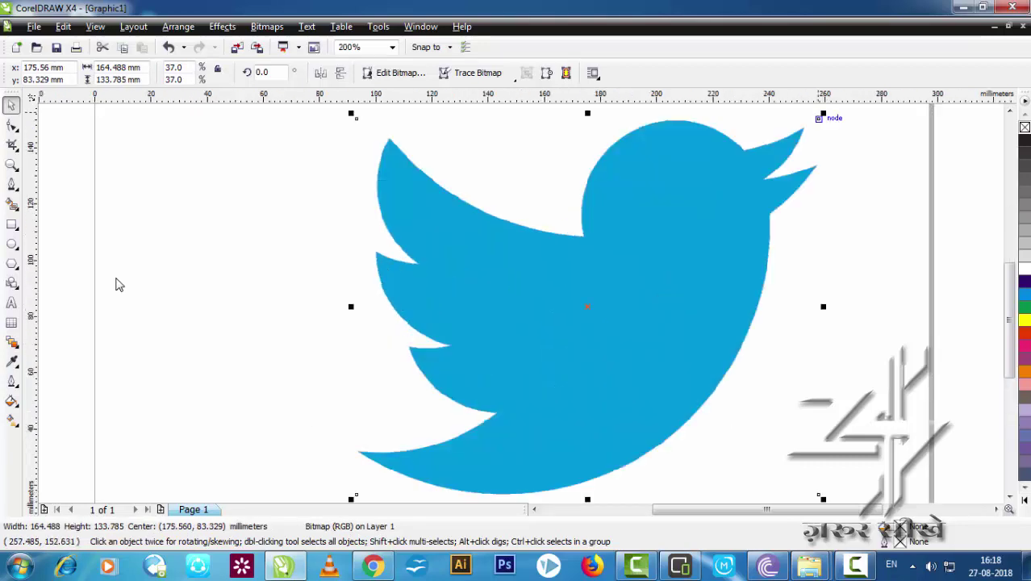
pyautogui.moveTo(818, 119); pyautogui.dragTo(589, 304)
pyautogui.moveTo(495, 368)
pyautogui.mouseDown()
pyautogui.moveTo(672, 264)
pyautogui.moveTo(686, 246)
pyautogui.mouseUp()
pyautogui.scroll(-1, 692, 243)
pyautogui.moveTo(498, 314); pyautogui.dragTo(508, 294)
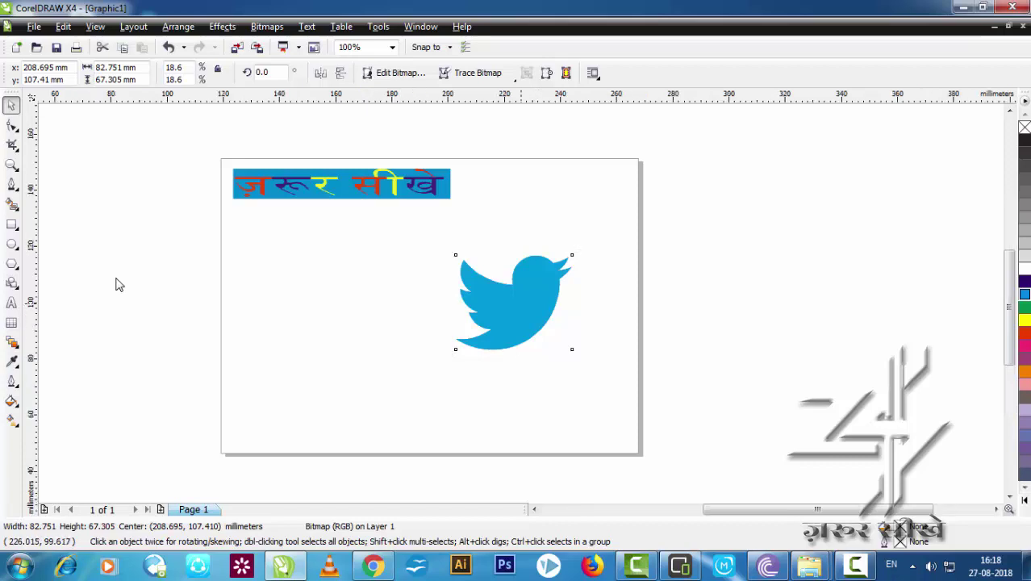
pyautogui.scroll(1, 539, 312)
pyautogui.scroll(-1, 521, 303)
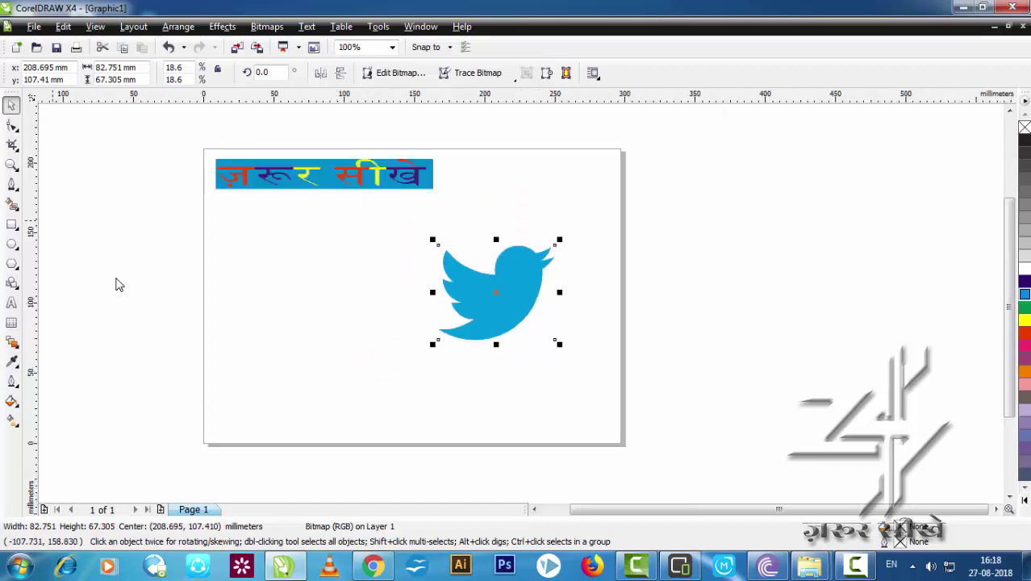
# - Start a Pen tool outline of the bird with a straight segment from the upper beak tip to the beak's junction with the head
pyautogui.click(15, 187)
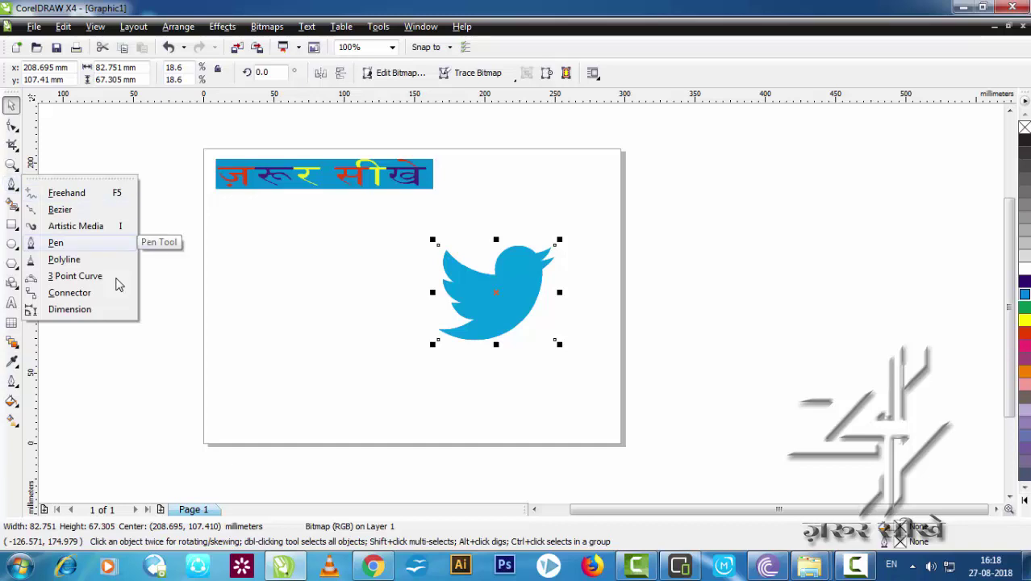
pyautogui.click(66, 242)
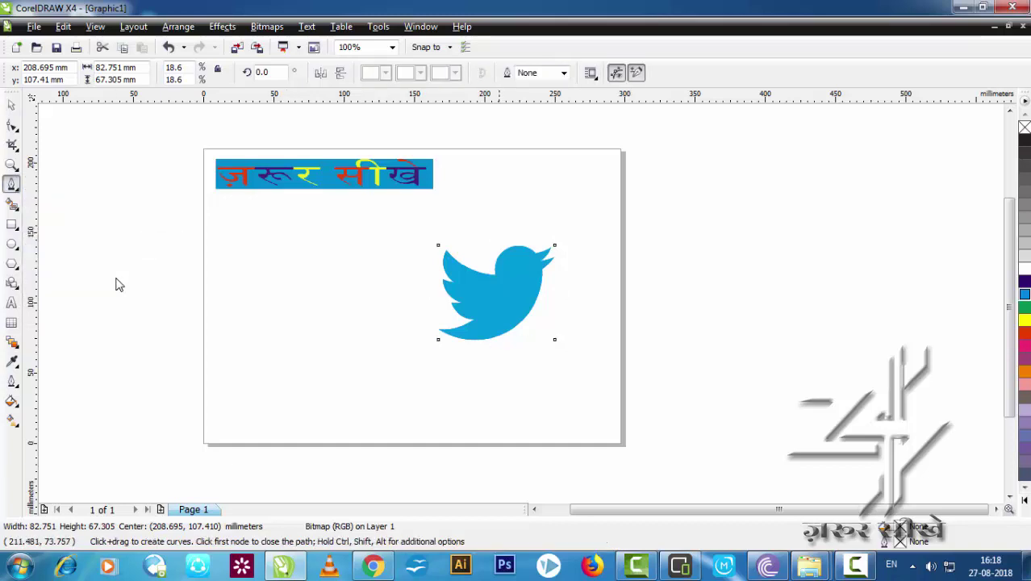
pyautogui.scroll(3, 487, 267)
pyautogui.scroll(-2, 670, 287)
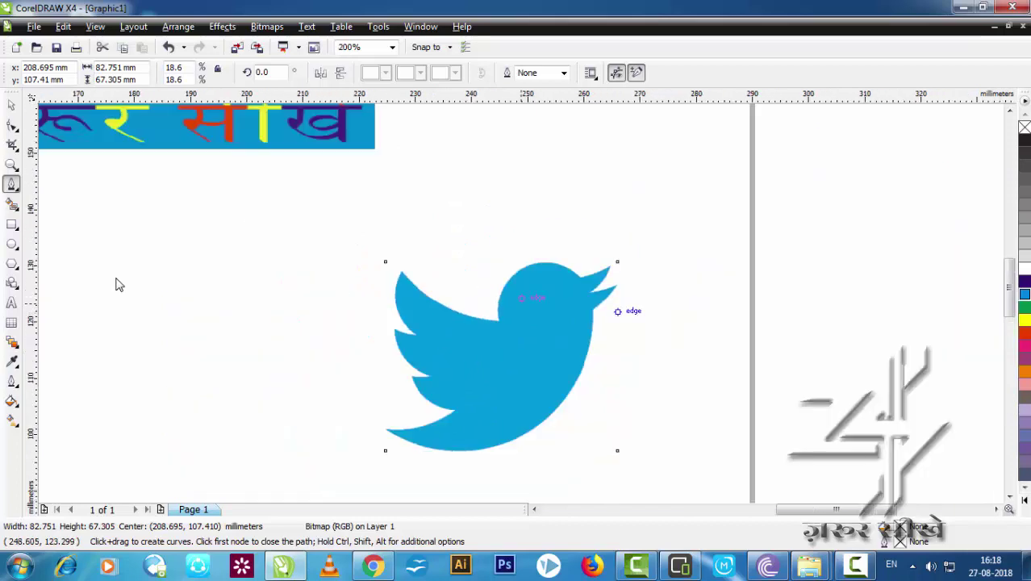
pyautogui.scroll(1, 615, 311)
pyautogui.scroll(-1, 453, 297)
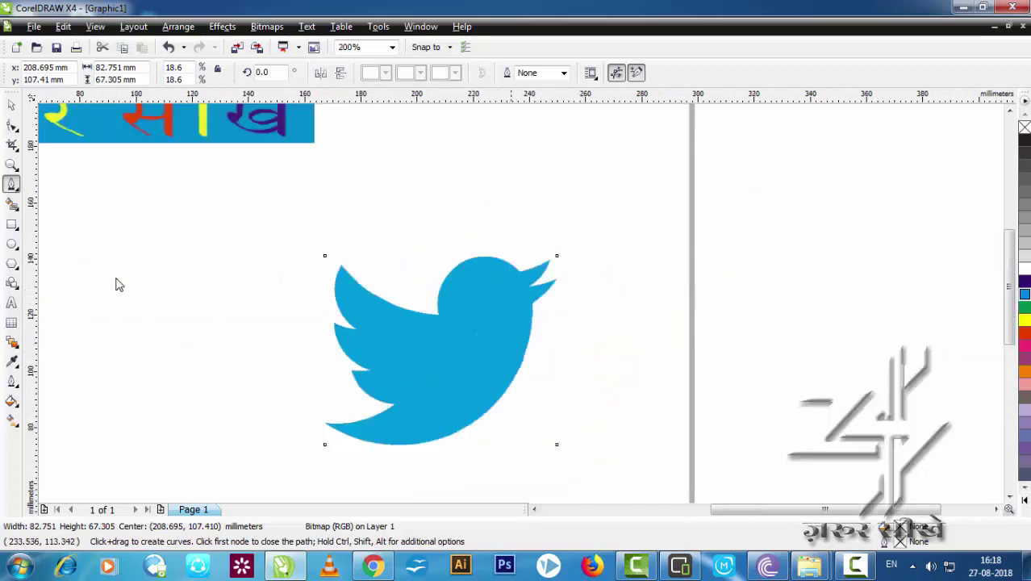
pyautogui.scroll(1, 118, 284)
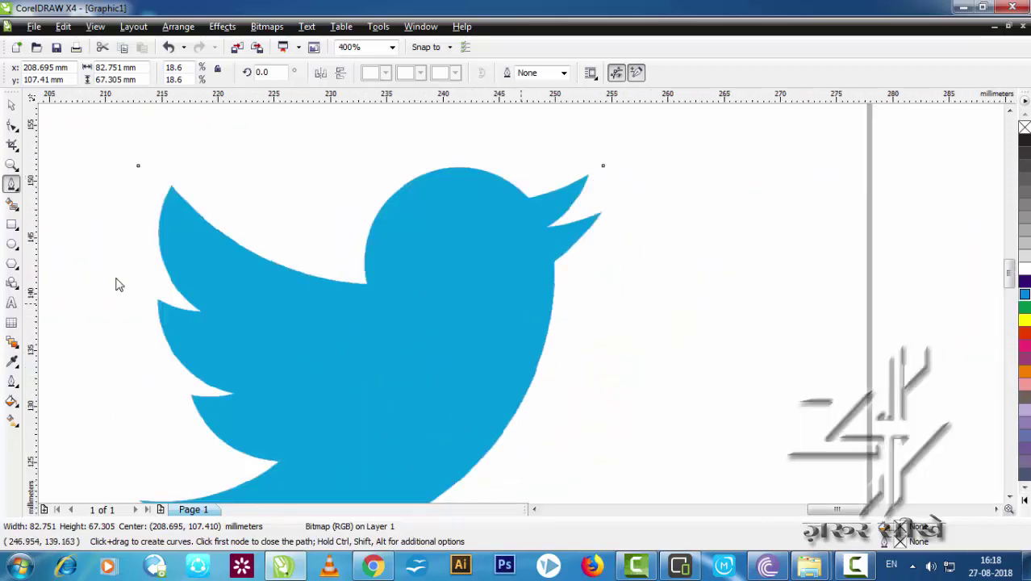
pyautogui.scroll(2, 118, 284)
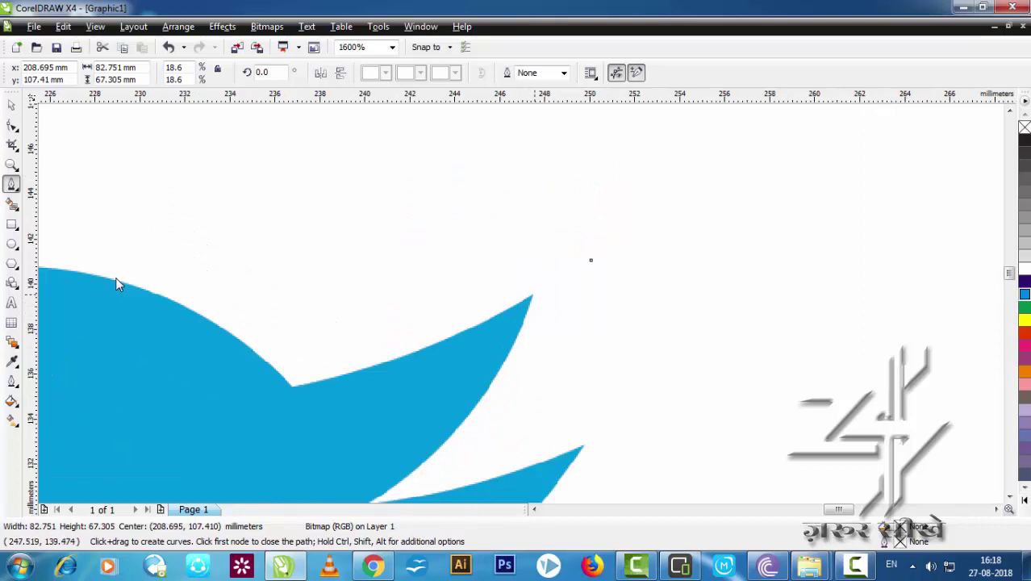
pyautogui.click(532, 294)
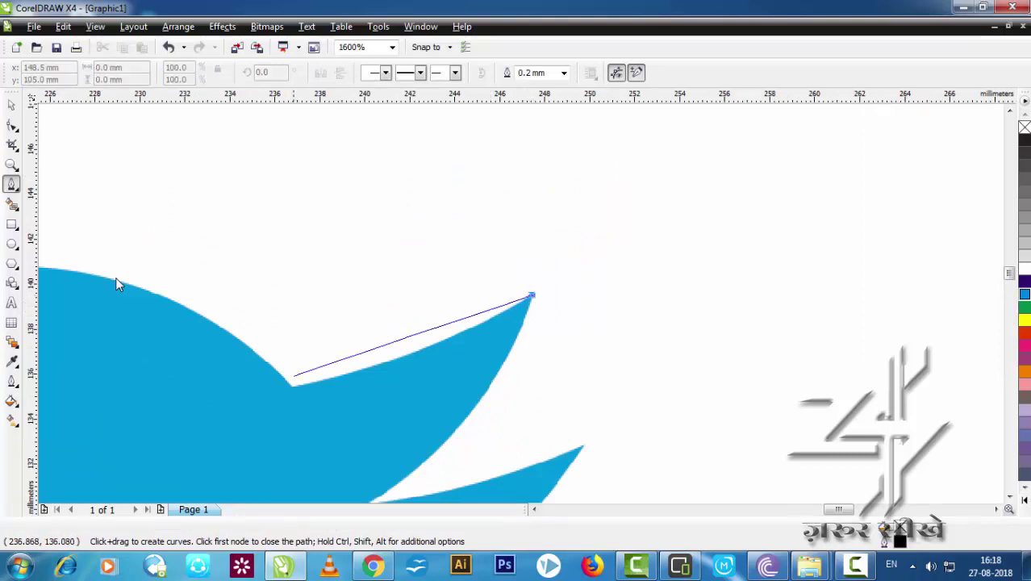
pyautogui.click(293, 388)
# - Continue the outline with straight segments to the corner between head and wing and on to the wing's upper tip
pyautogui.scroll(-2, 293, 387)
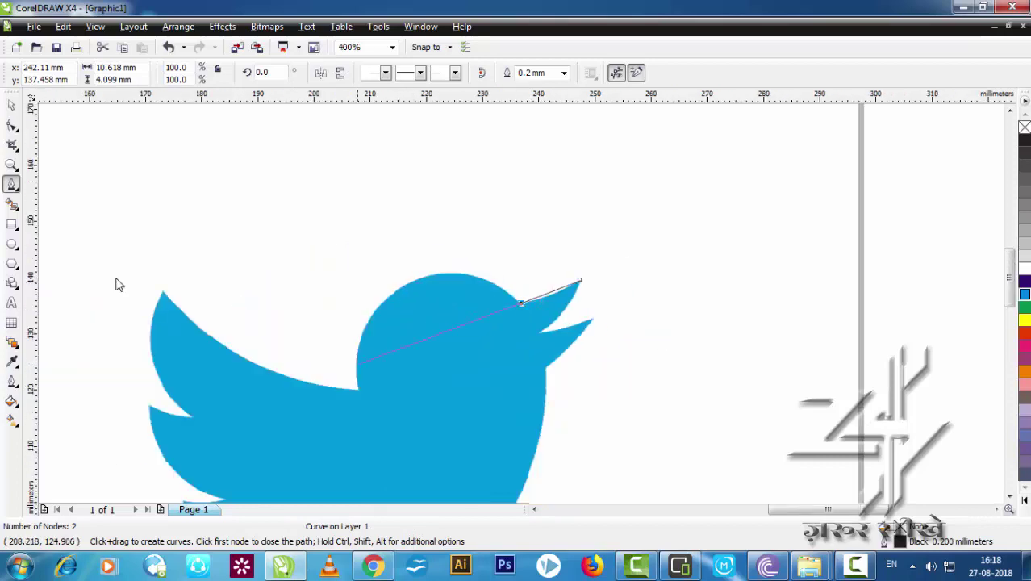
pyautogui.scroll(4, 357, 389)
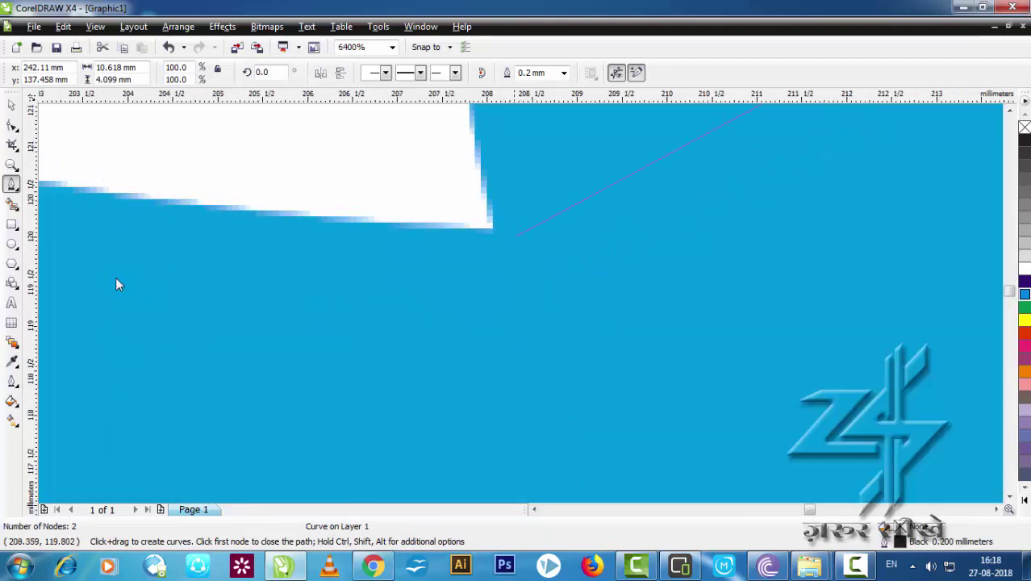
pyautogui.click(492, 227)
pyautogui.scroll(-5, 493, 227)
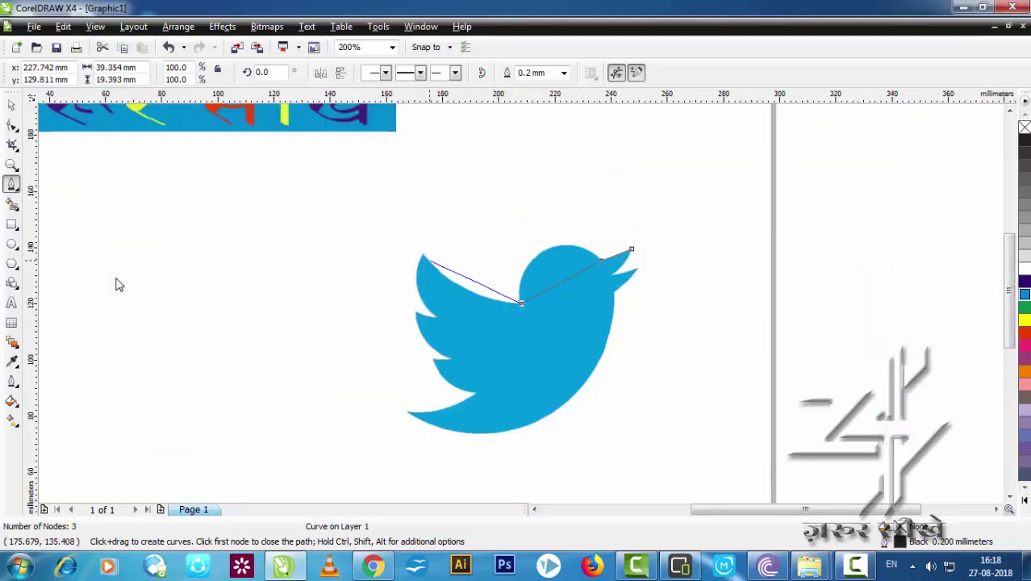
pyautogui.scroll(1, 419, 255)
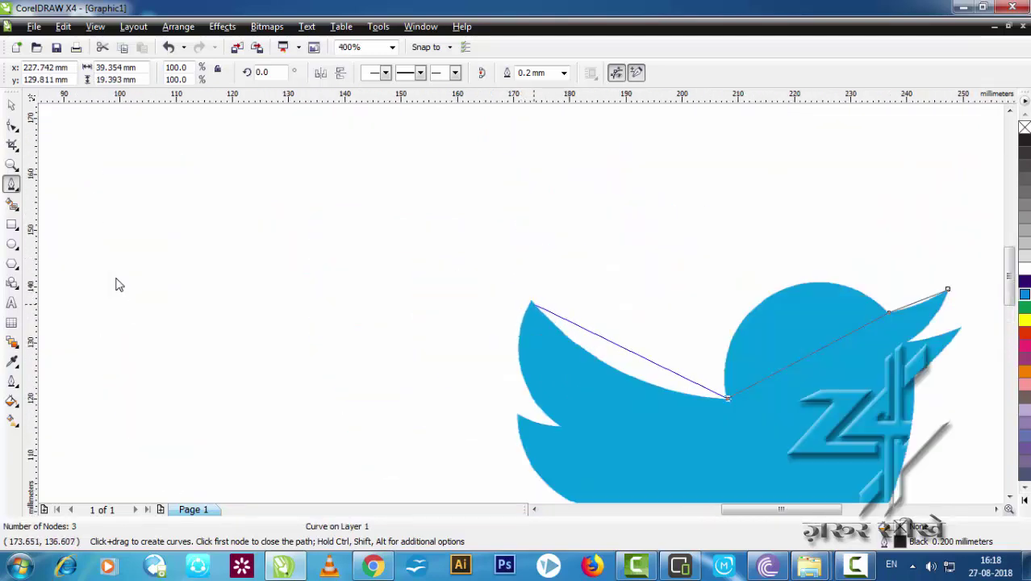
pyautogui.scroll(2, 119, 284)
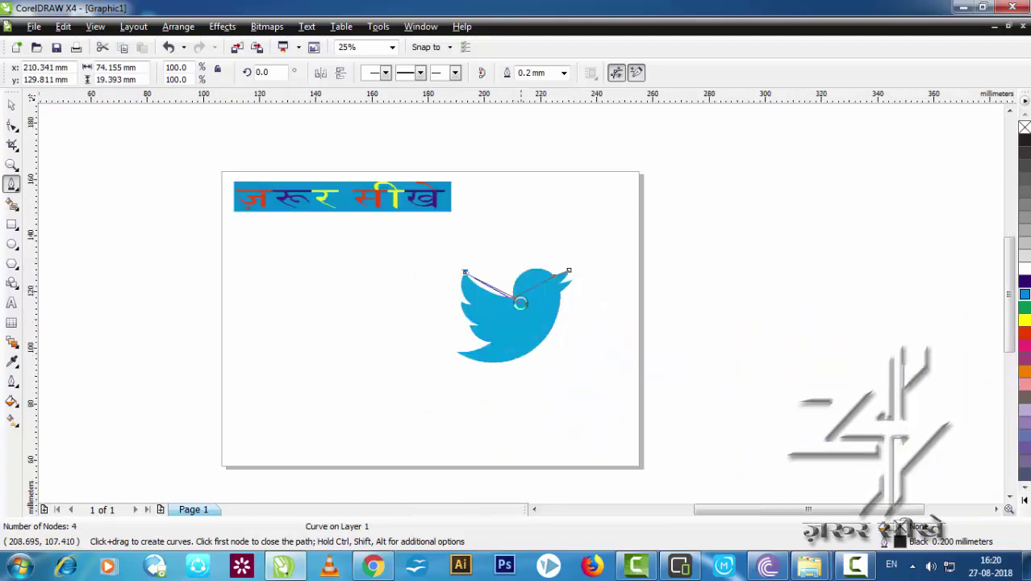
pyautogui.scroll(3, 345, 278)
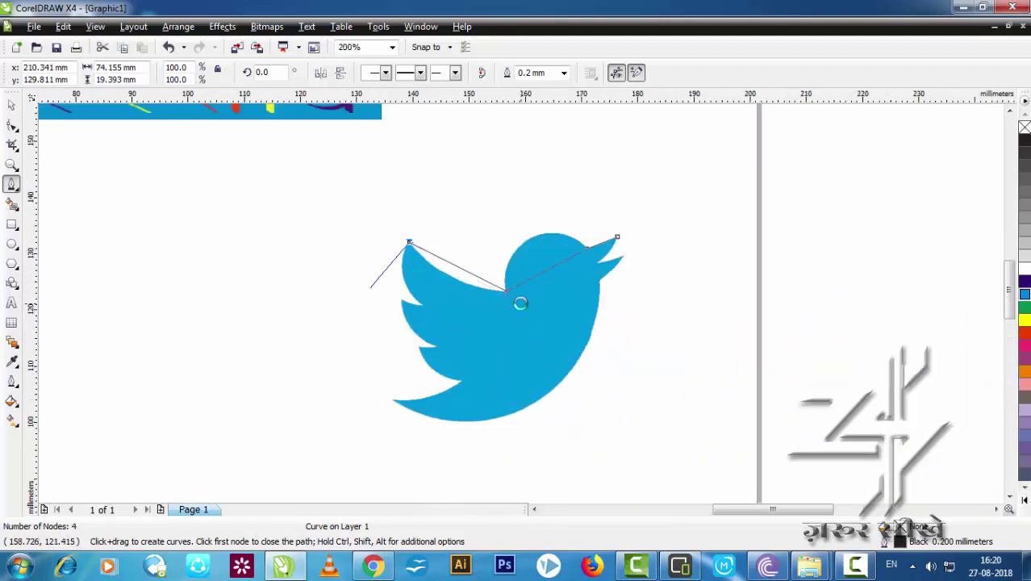
# - Extend the outline with straight segments to the notch below the top feather and to the second feather's tip
pyautogui.scroll(3, 748, 395)
pyautogui.scroll(-2, 495, 299)
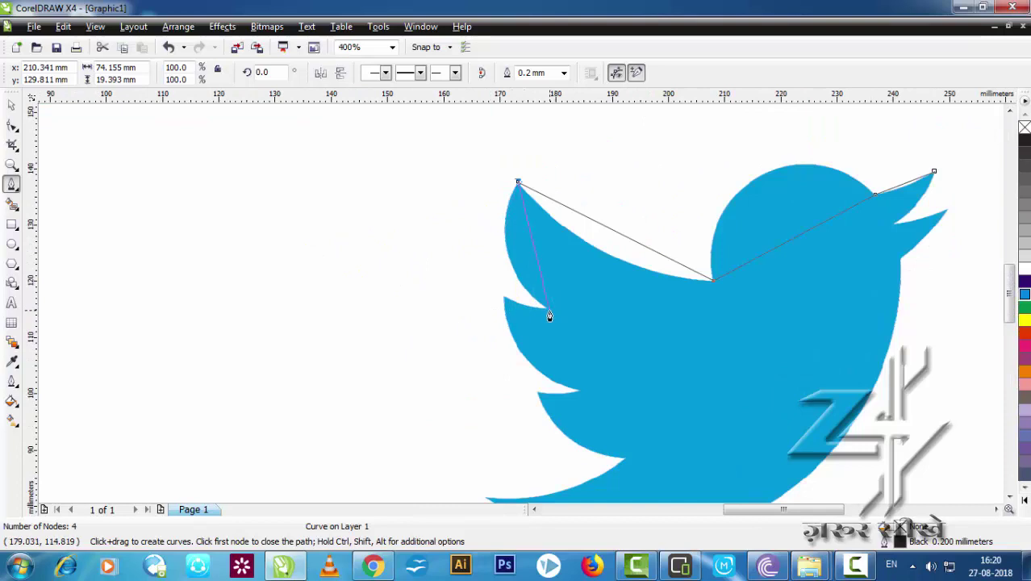
pyautogui.scroll(3, 521, 303)
pyautogui.click(507, 285)
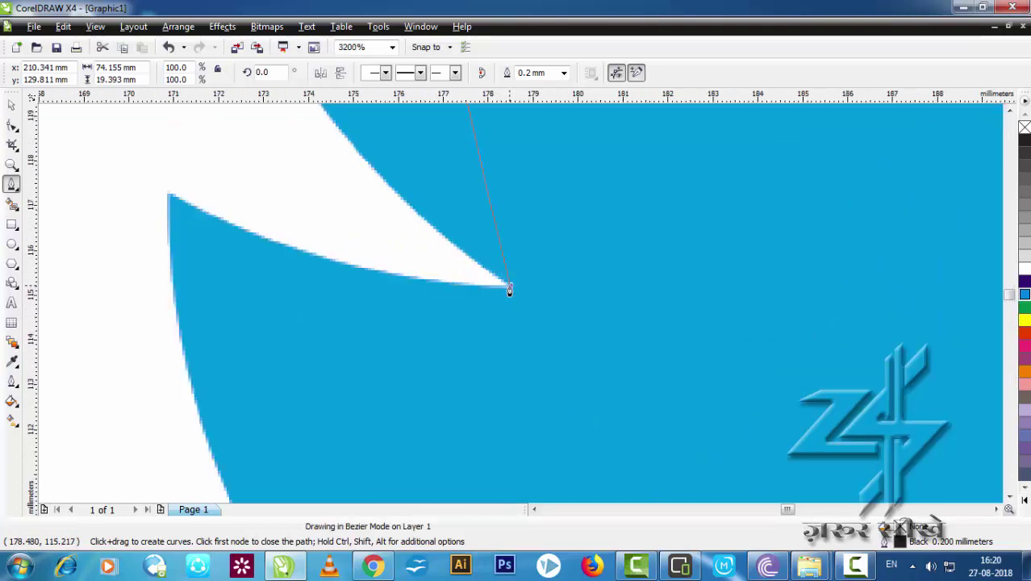
pyautogui.click(166, 199)
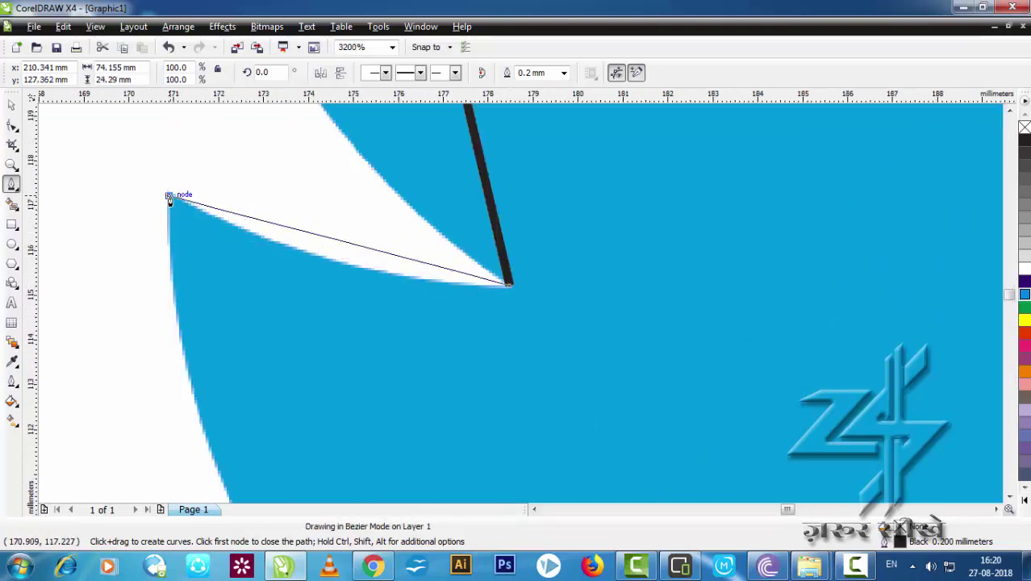
# - Add straight outline segments to the notch below the second feather and to the third feather's tip
pyautogui.scroll(-5, 557, 403)
pyautogui.scroll(2, 520, 309)
pyautogui.scroll(2, 520, 309)
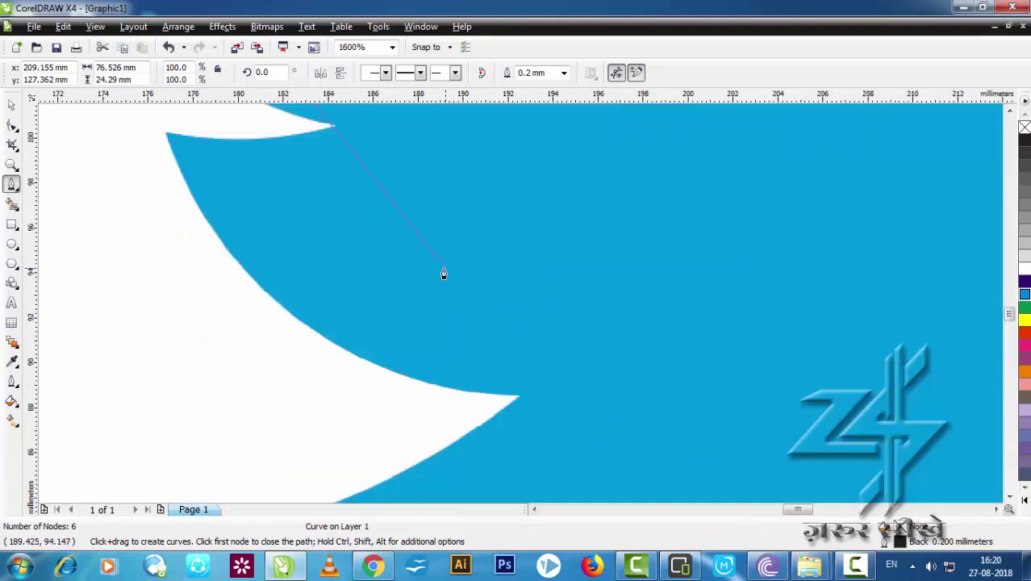
pyautogui.scroll(-2, 520, 303)
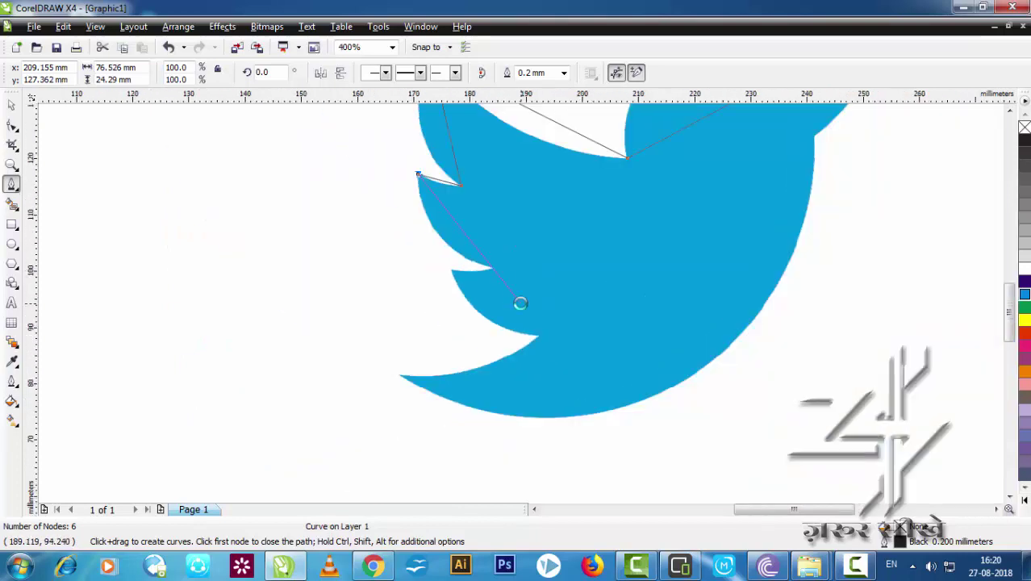
pyautogui.click(493, 268)
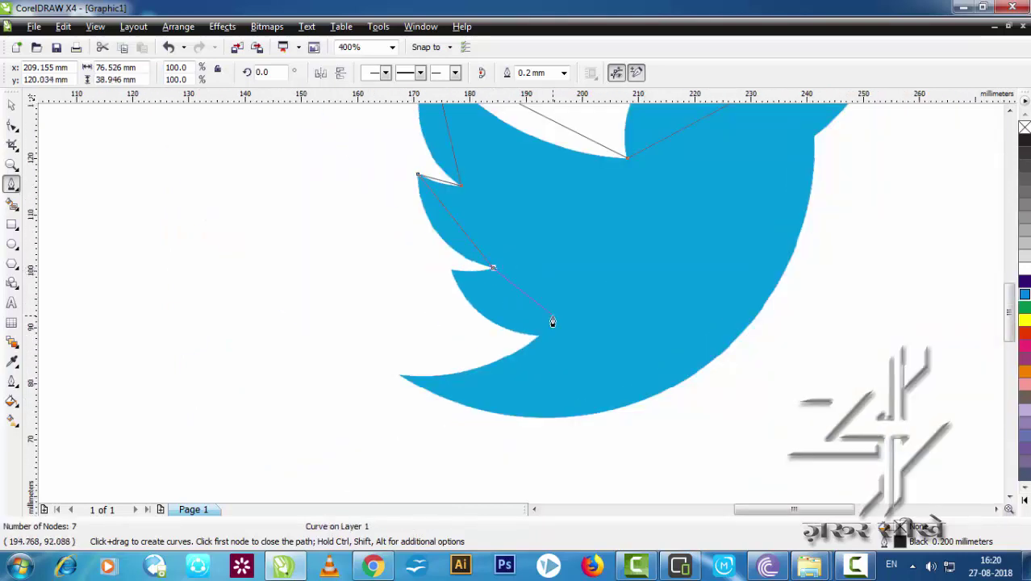
pyautogui.click(453, 272)
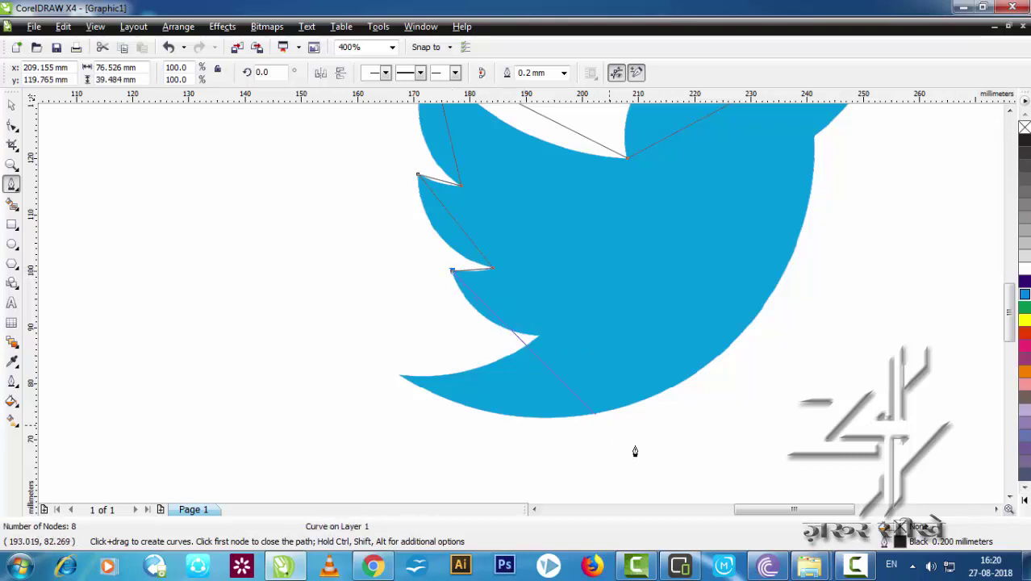
pyautogui.click(856, 567)
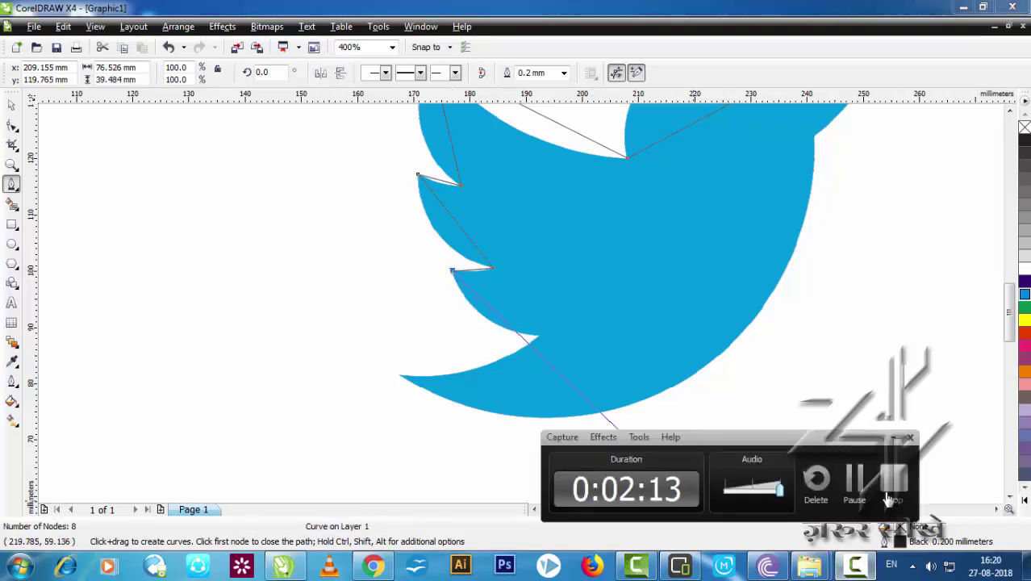
# - Close the Pen tool outline with a straight segment back to its starting node at the upper beak tip
pyautogui.click(855, 483)
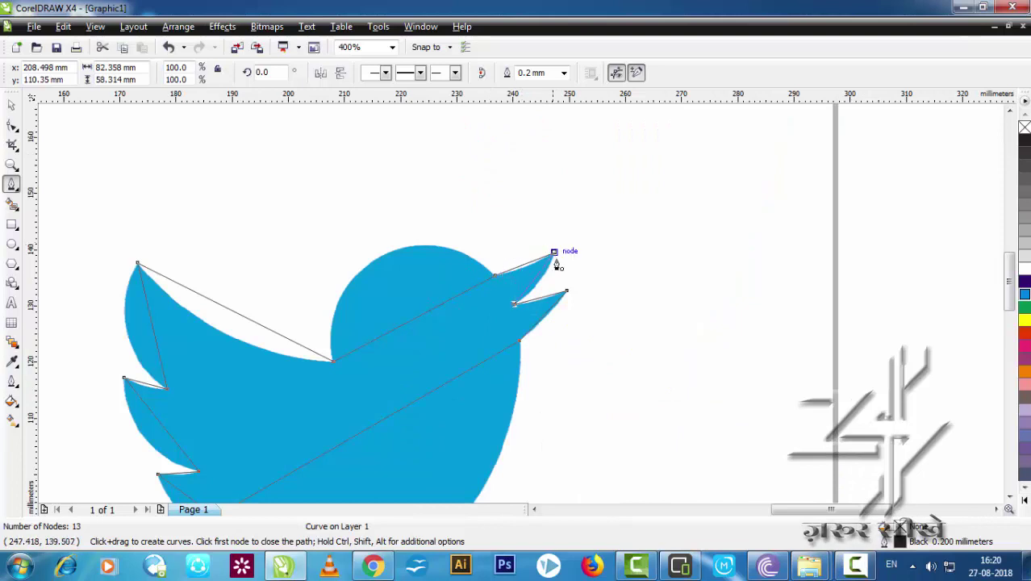
pyautogui.scroll(3, 555, 255)
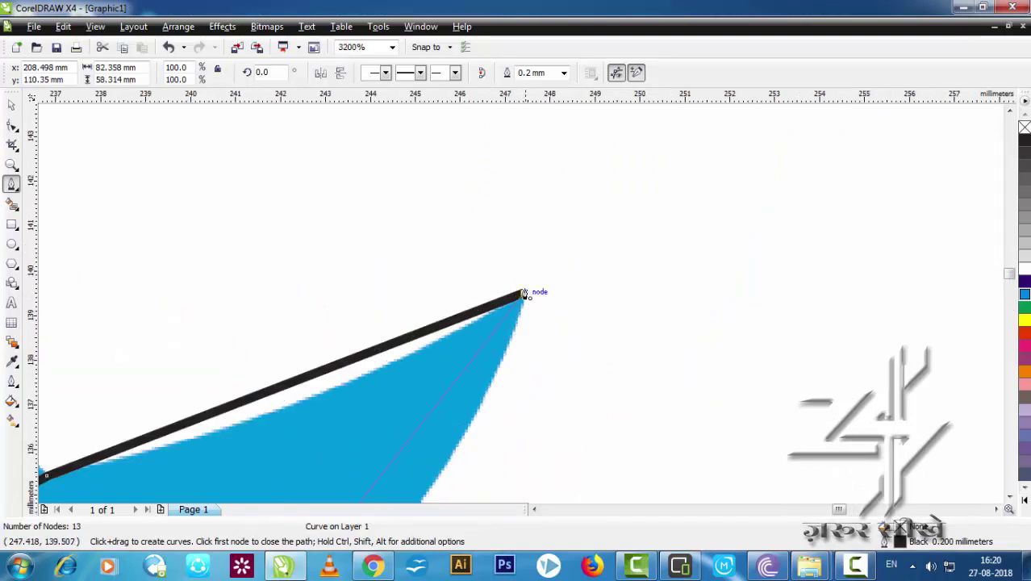
pyautogui.scroll(-6, 524, 295)
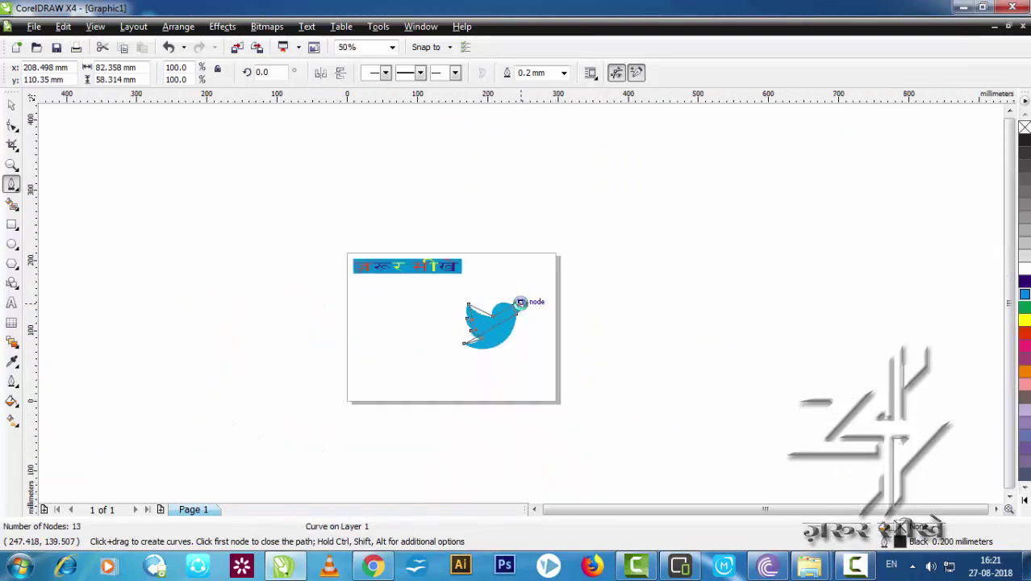
pyautogui.scroll(3, 521, 302)
pyautogui.scroll(-2, 525, 297)
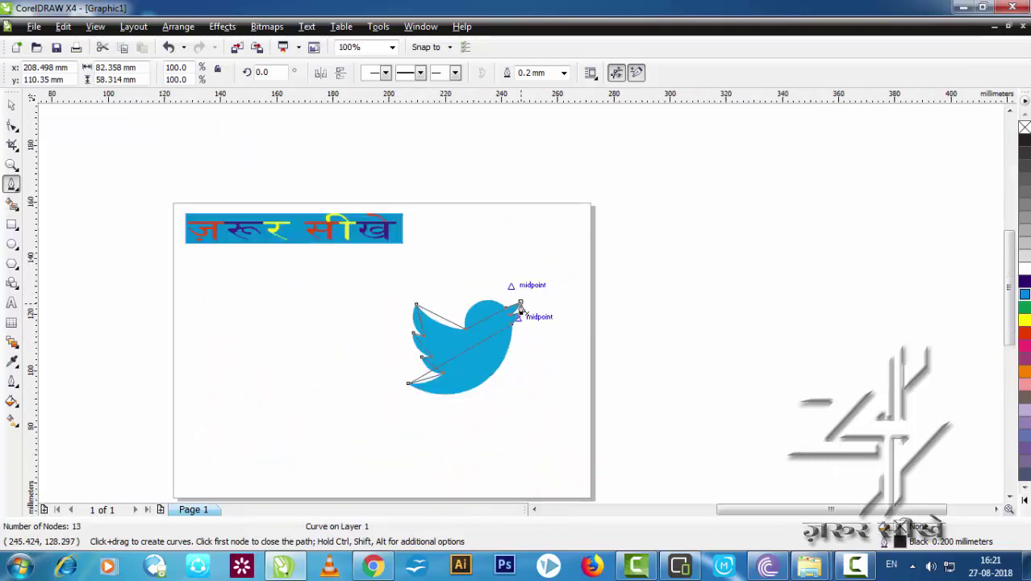
pyautogui.scroll(3, 520, 317)
pyautogui.press('Tab')
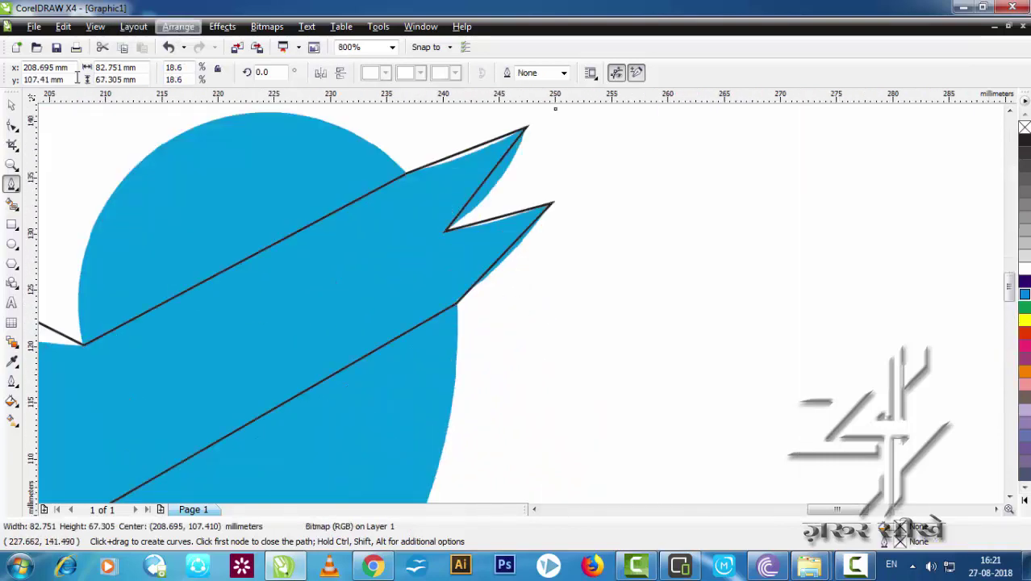
# - Select the outline with the Shape tool, convert the upper beak's top segment to a curve and bend it along the beak edge
pyautogui.click(12, 128)
pyautogui.click(470, 158)
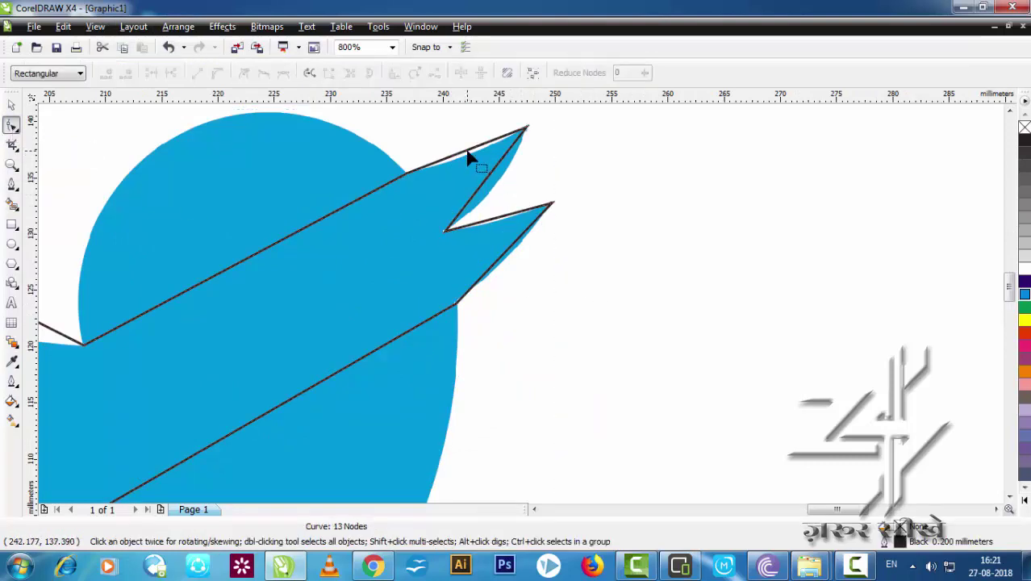
pyautogui.rightClick(469, 150)
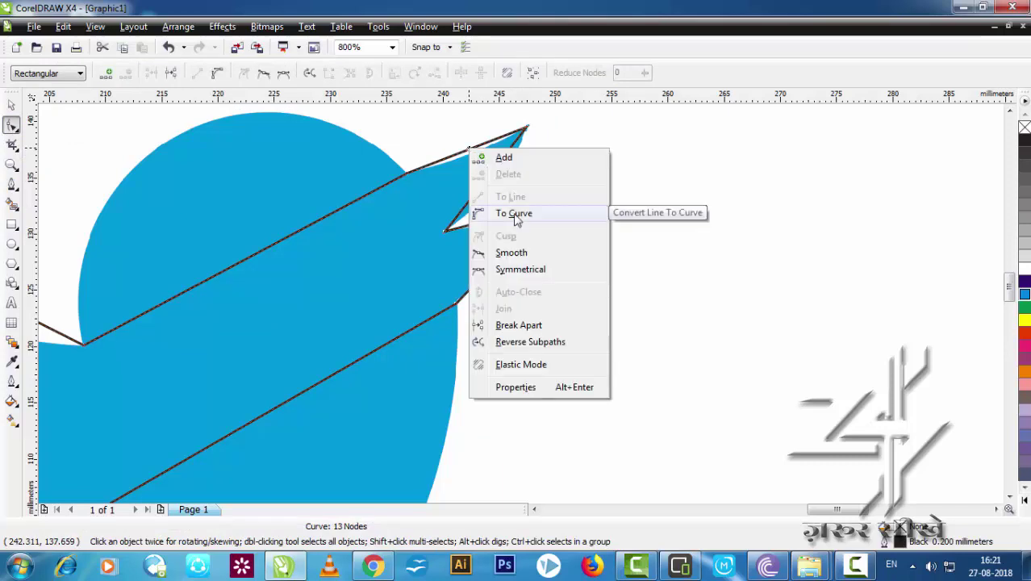
pyautogui.click(516, 216)
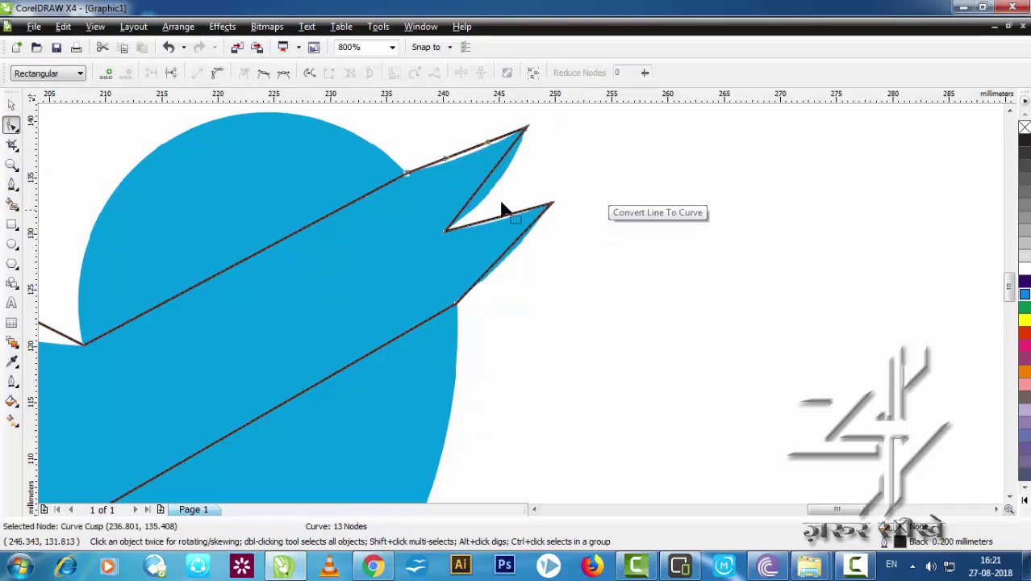
pyautogui.click(472, 158)
pyautogui.scroll(3, 472, 153)
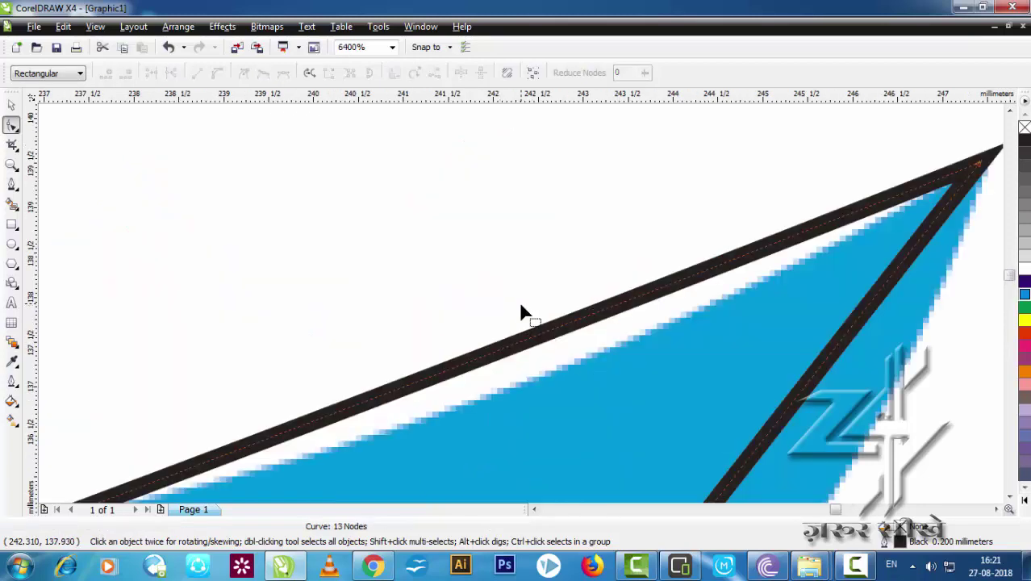
pyautogui.moveTo(521, 313); pyautogui.dragTo(525, 388)
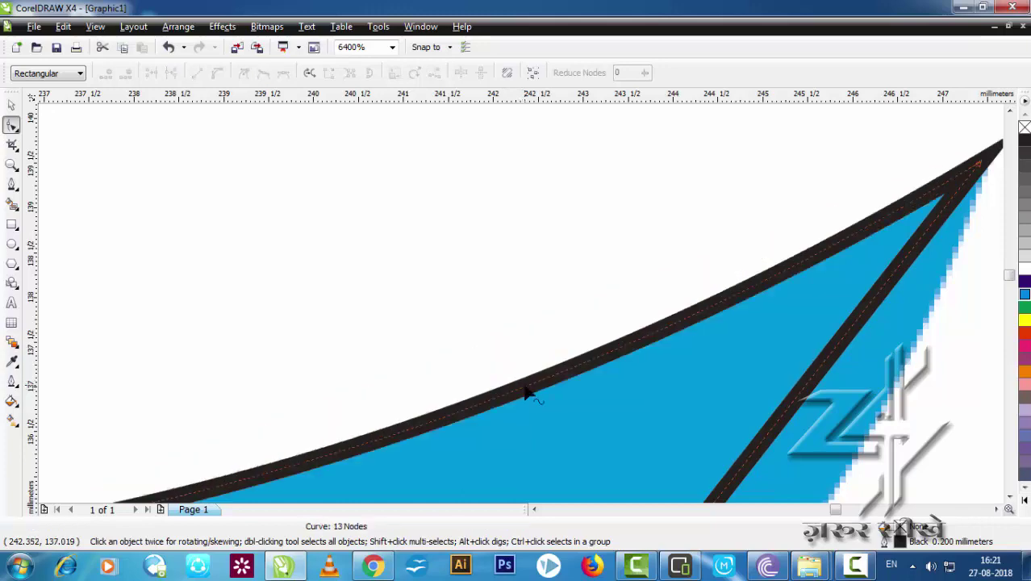
# - Convert the straight segment across the head to a curve and shape it to follow the round top of the head
pyautogui.scroll(-3, 525, 390)
pyautogui.scroll(-1, 404, 355)
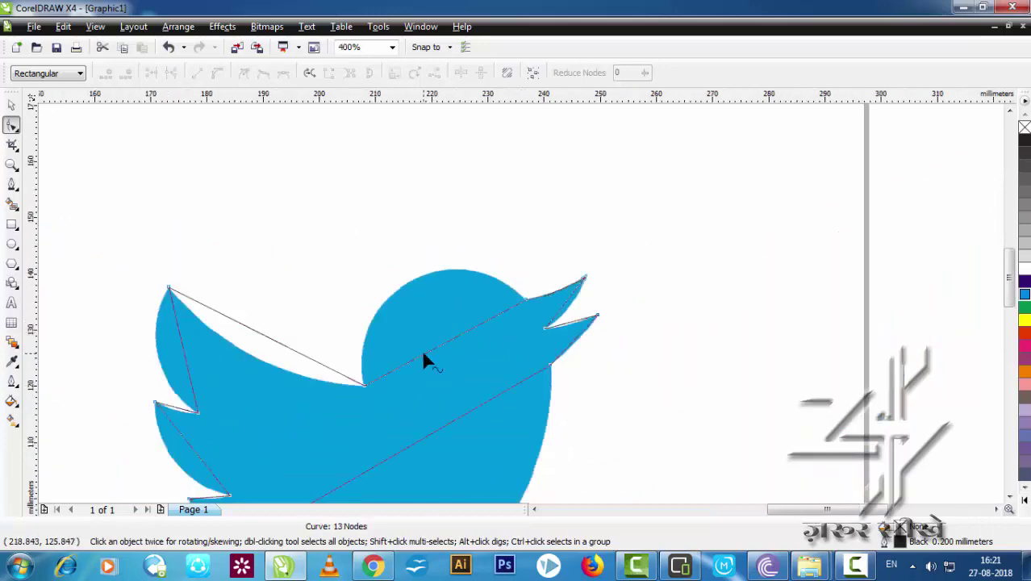
pyautogui.scroll(2, 521, 305)
pyautogui.scroll(-1, 520, 303)
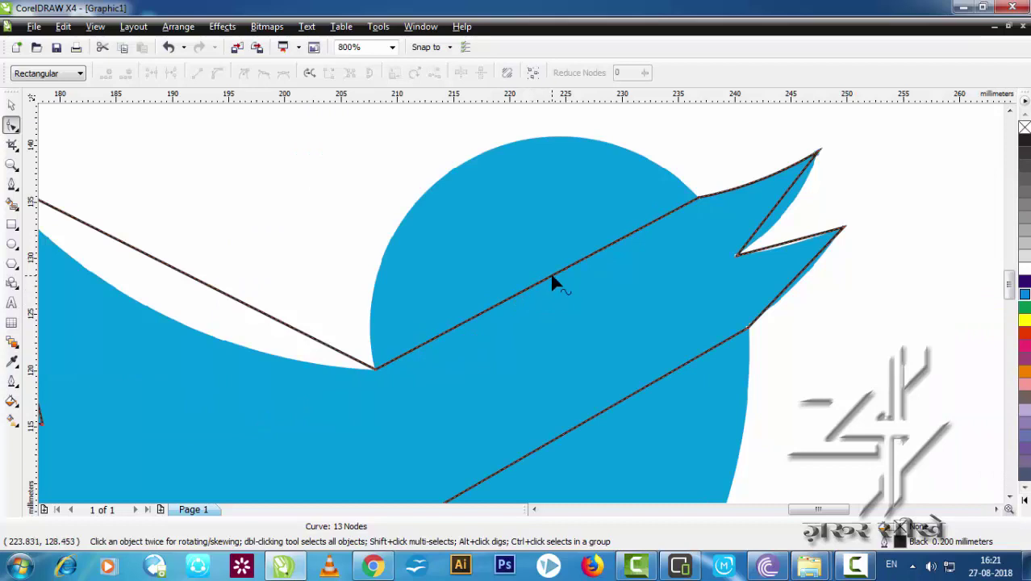
pyautogui.rightClick(543, 281)
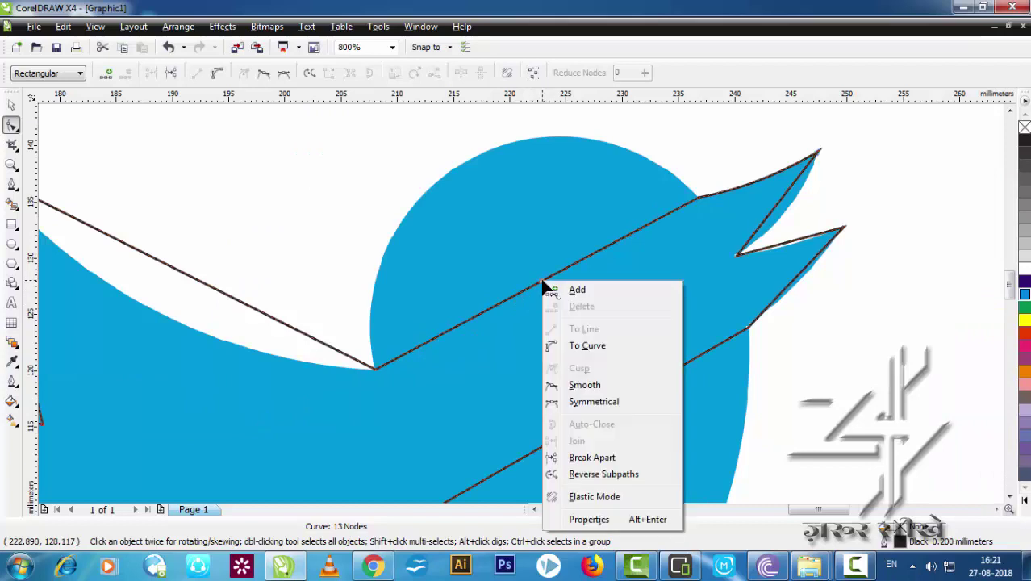
pyautogui.click(577, 345)
pyautogui.moveTo(556, 278); pyautogui.dragTo(338, 208)
pyautogui.scroll(-2, 595, 150)
pyautogui.scroll(-1, 523, 301)
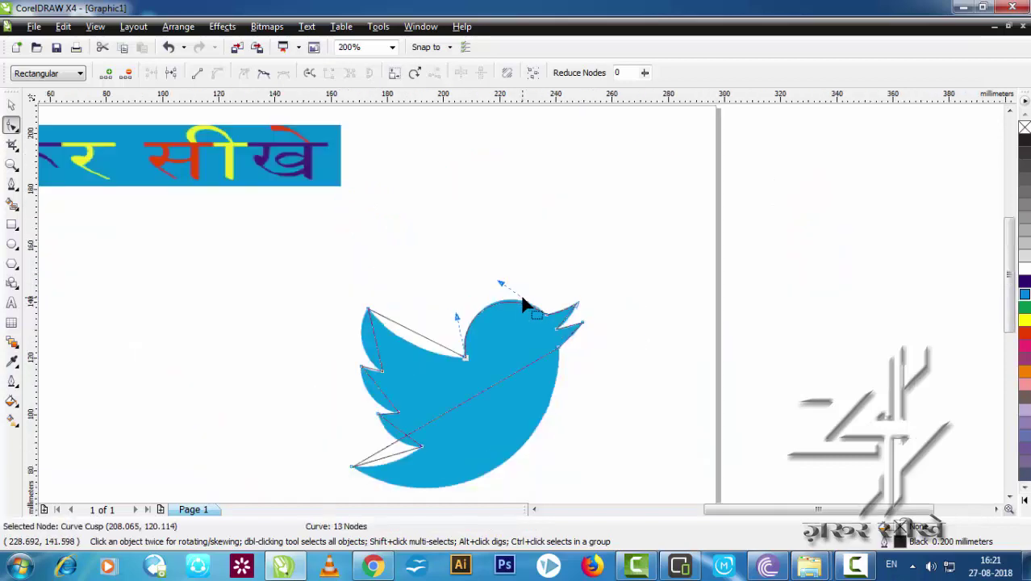
pyautogui.scroll(2, 527, 299)
pyautogui.moveTo(476, 275); pyautogui.dragTo(490, 268)
# - Convert the segment between the head and the wing's upper tip to a curve and bend it along the wing's top edge
pyautogui.scroll(-2, 520, 364)
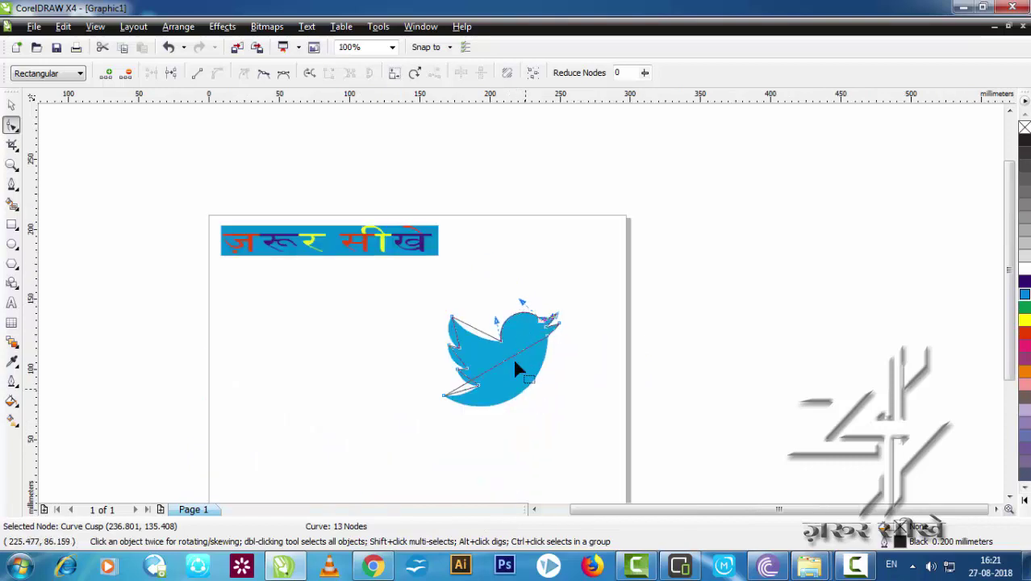
pyautogui.scroll(1, 504, 350)
pyautogui.scroll(2, 520, 297)
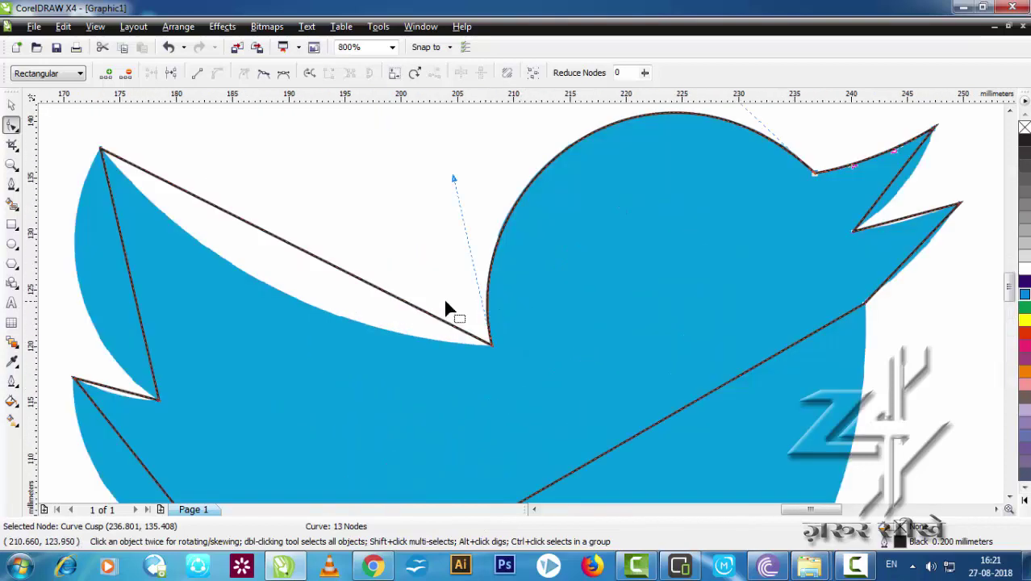
pyautogui.rightClick(345, 277)
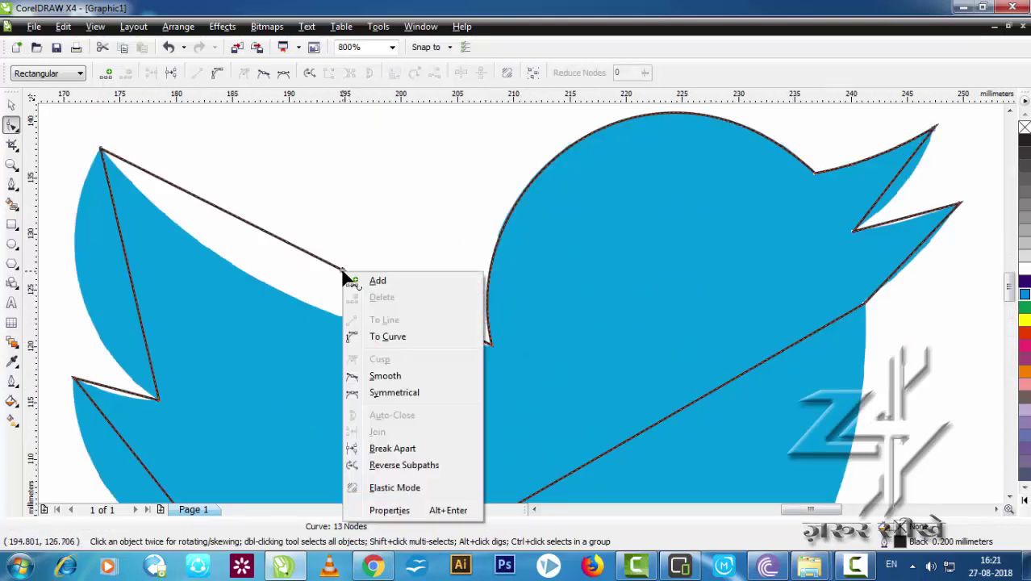
pyautogui.click(365, 336)
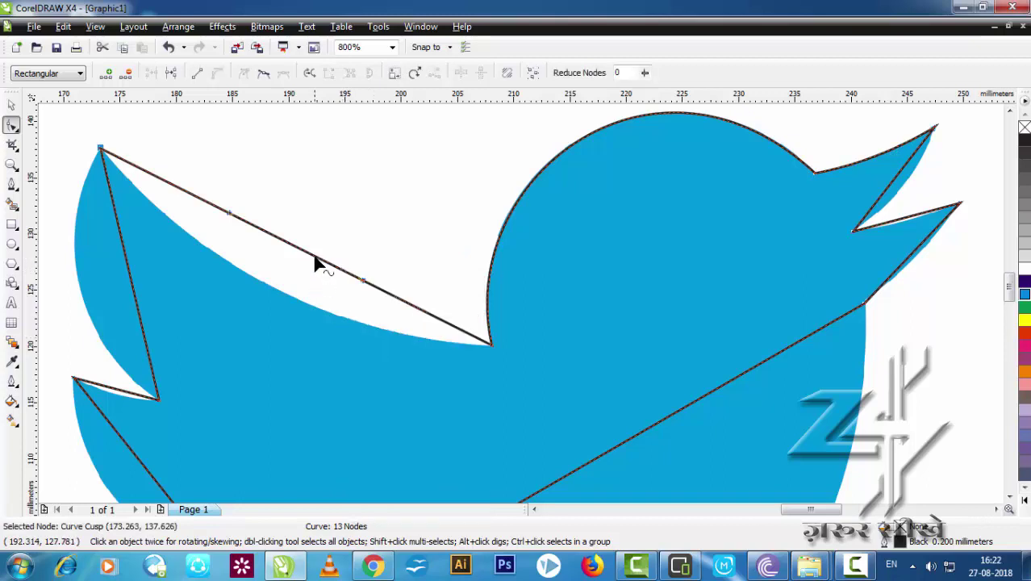
pyautogui.moveTo(314, 269); pyautogui.dragTo(298, 299)
# - Convert the top feather's outer segment to a curve and bend it outward to match the feather's edge
pyautogui.scroll(-2, 311, 300)
pyautogui.scroll(2, 528, 335)
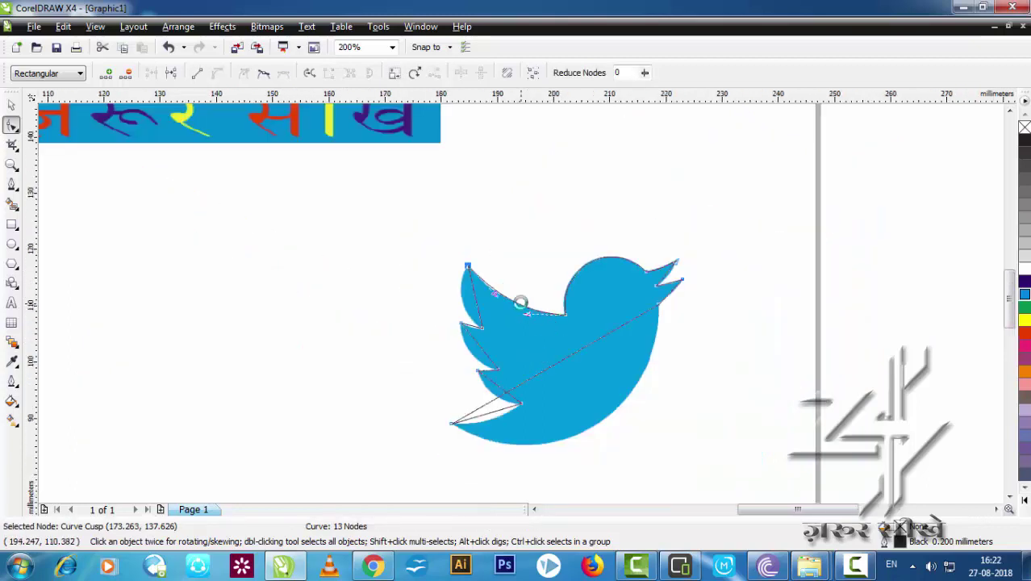
pyautogui.scroll(-1, 336, 192)
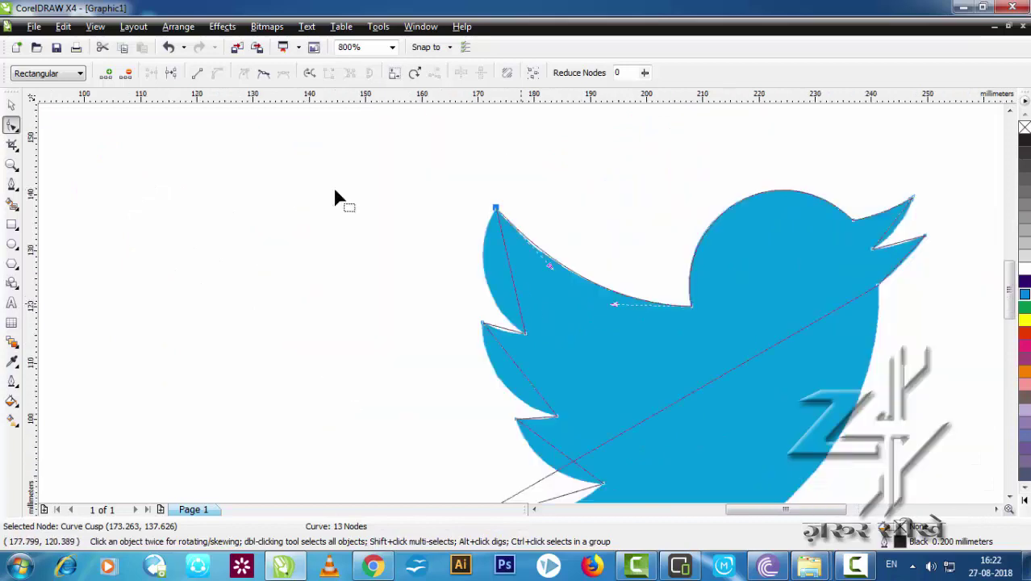
pyautogui.rightClick(509, 273)
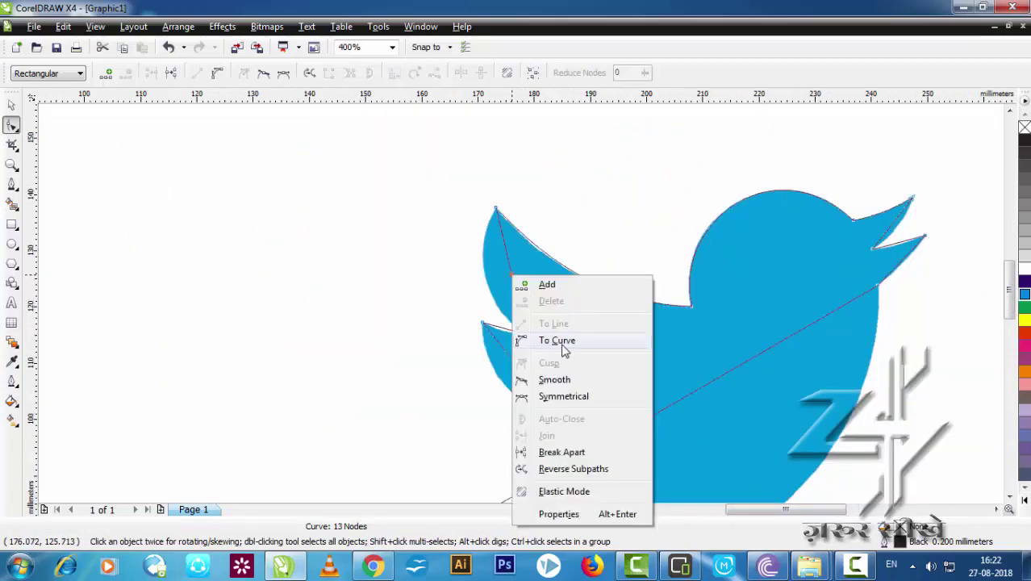
pyautogui.click(564, 350)
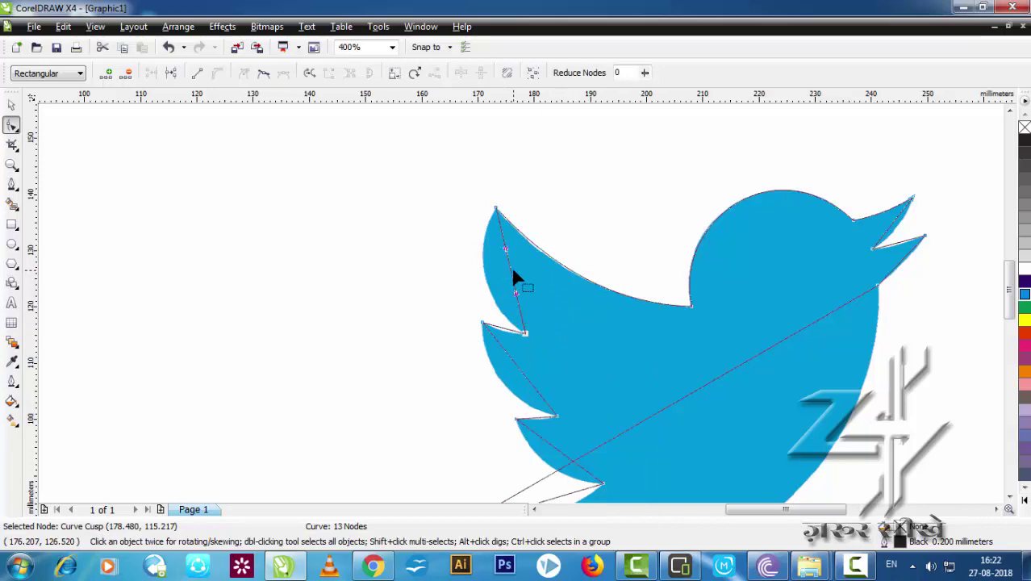
pyautogui.moveTo(510, 273); pyautogui.dragTo(485, 279)
# - Convert the long segment from the lower beak's base to the tail tip to a curve and bend it down towards the belly
pyautogui.scroll(-2, 521, 302)
pyautogui.scroll(2, 562, 368)
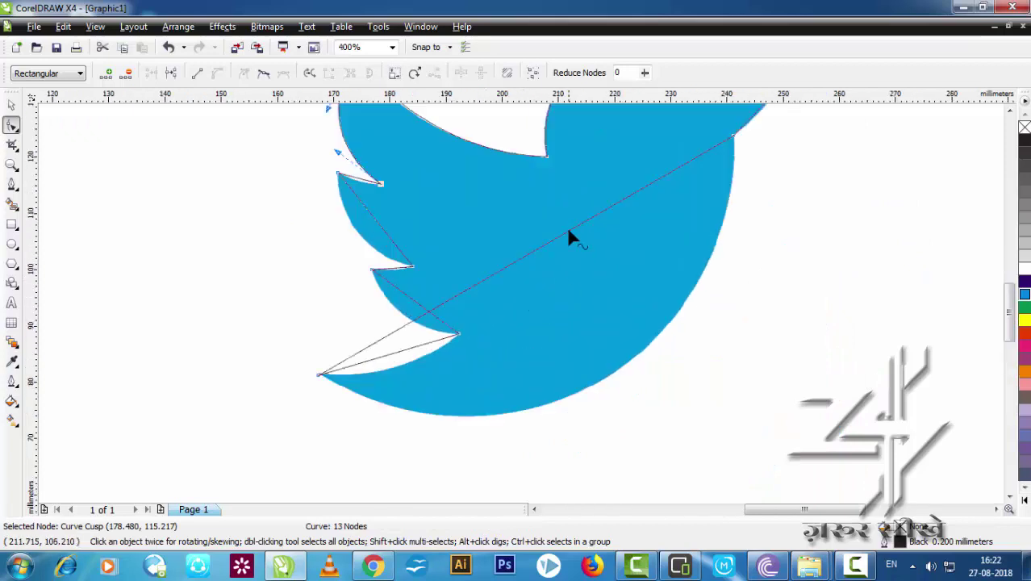
pyautogui.click(570, 228)
pyautogui.rightClick(570, 229)
pyautogui.click(617, 293)
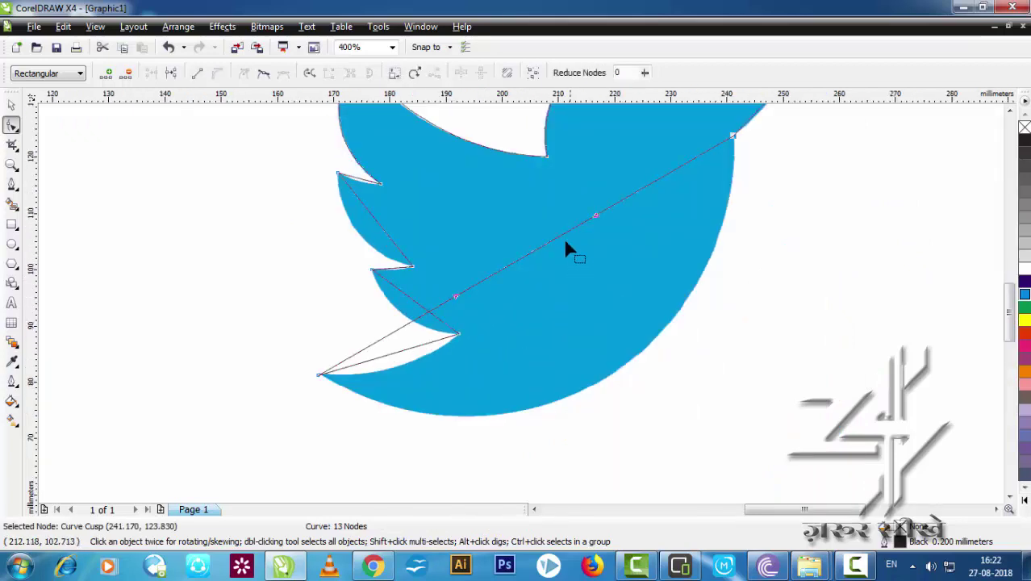
pyautogui.moveTo(569, 242); pyautogui.dragTo(588, 384)
# - Adjust both control handles of the belly curve so it follows the bird's breast and underside
pyautogui.moveTo(482, 452); pyautogui.dragTo(493, 449)
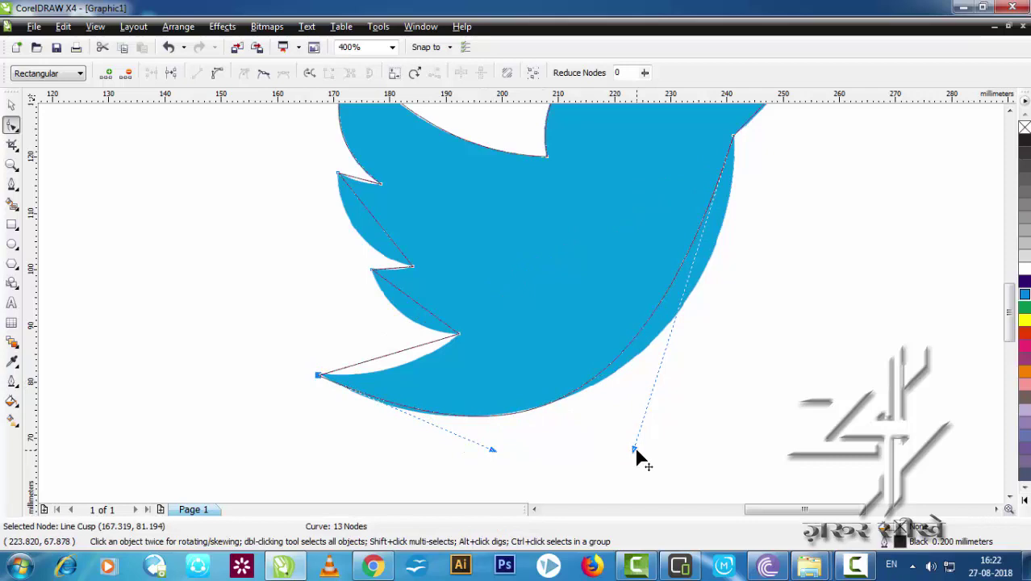
pyautogui.click(635, 449)
pyautogui.moveTo(634, 449); pyautogui.dragTo(741, 376)
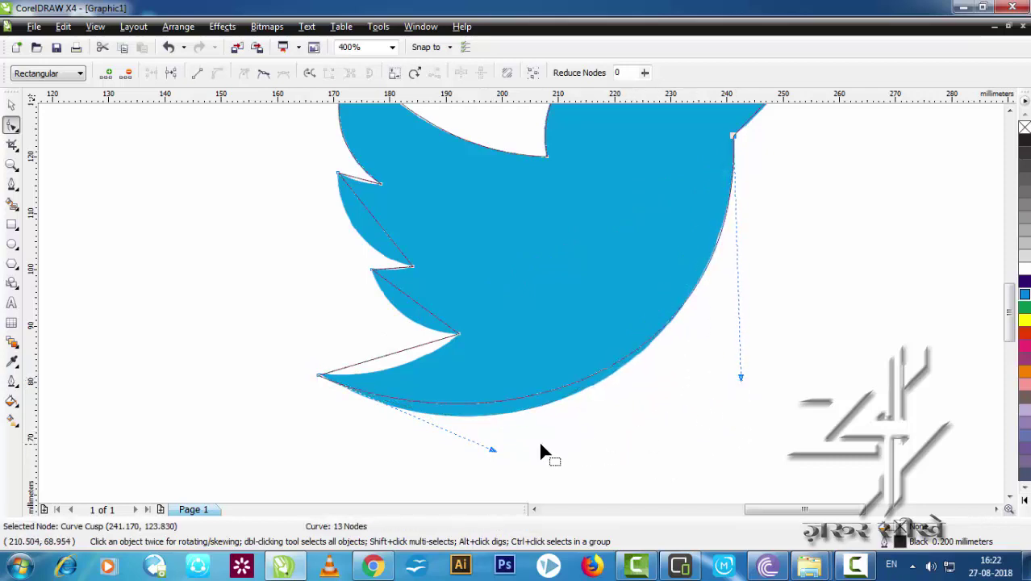
pyautogui.moveTo(493, 451); pyautogui.dragTo(481, 481)
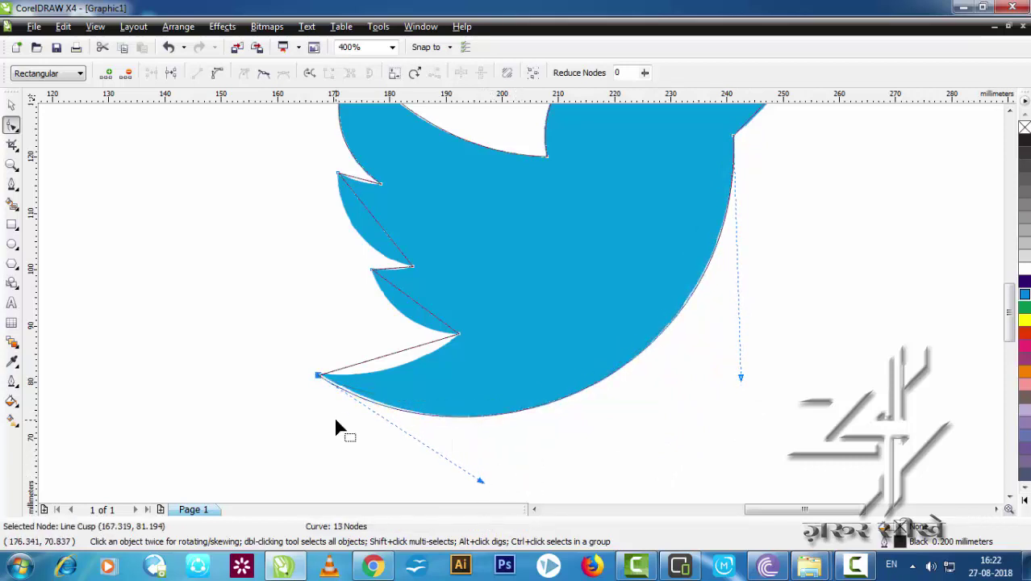
# - Convert the tail's upper segment to a curve and bend it down to match the tail edge
pyautogui.rightClick(391, 356)
pyautogui.click(444, 171)
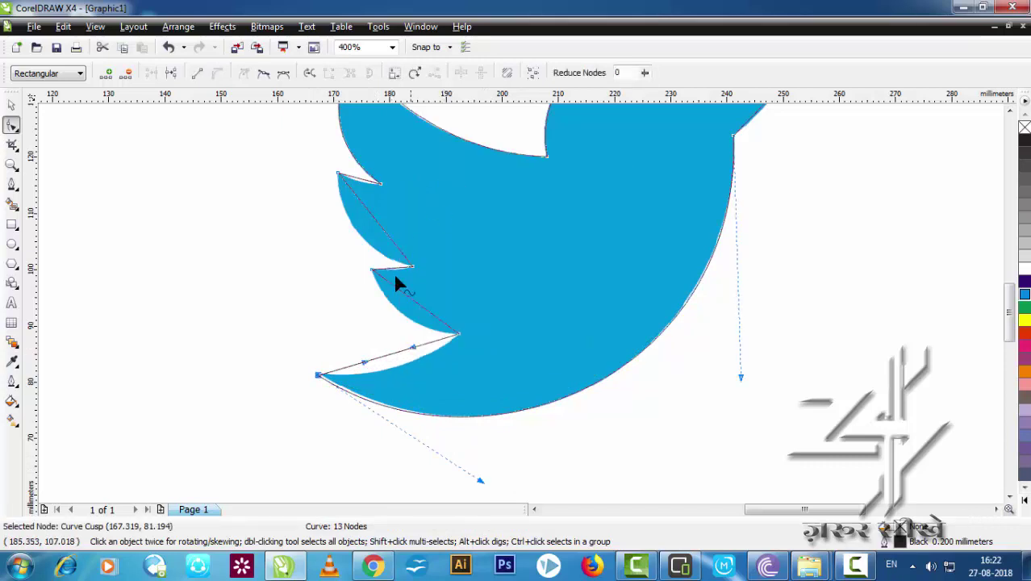
pyautogui.moveTo(396, 353); pyautogui.dragTo(401, 366)
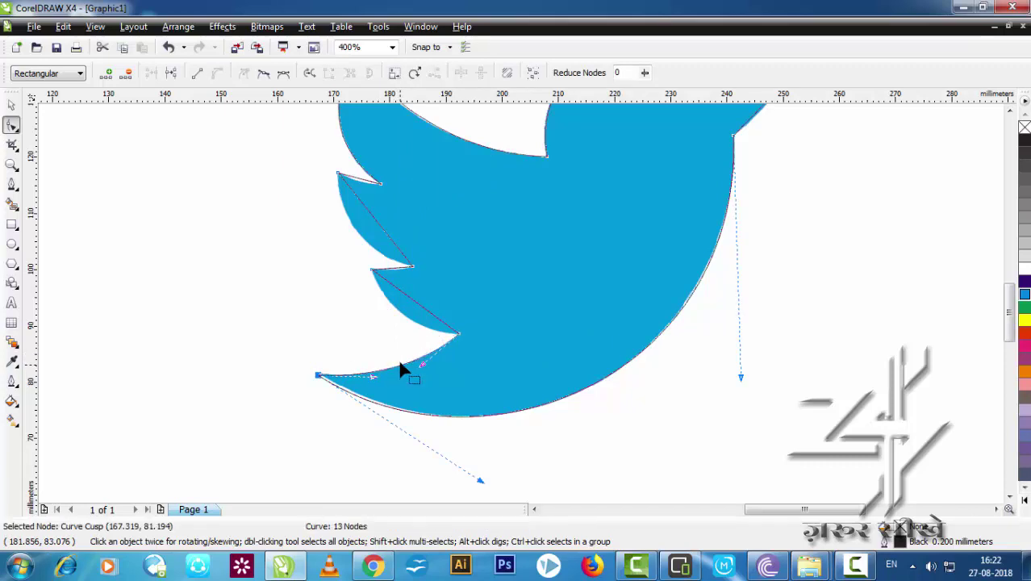
# - Convert the third feather's outer segment to a curve and bend it outward along the feather's edge
pyautogui.rightClick(414, 304)
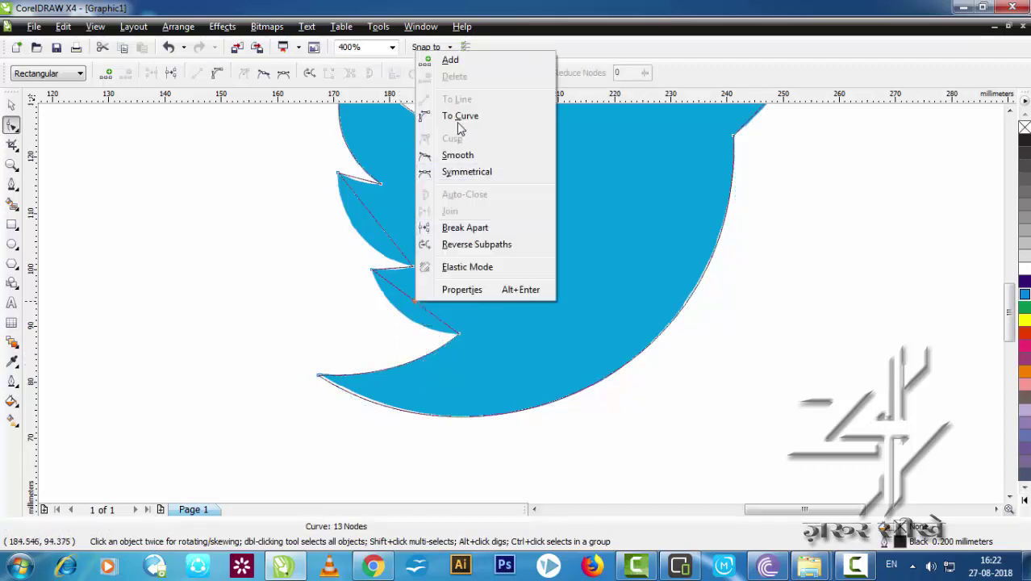
pyautogui.click(460, 118)
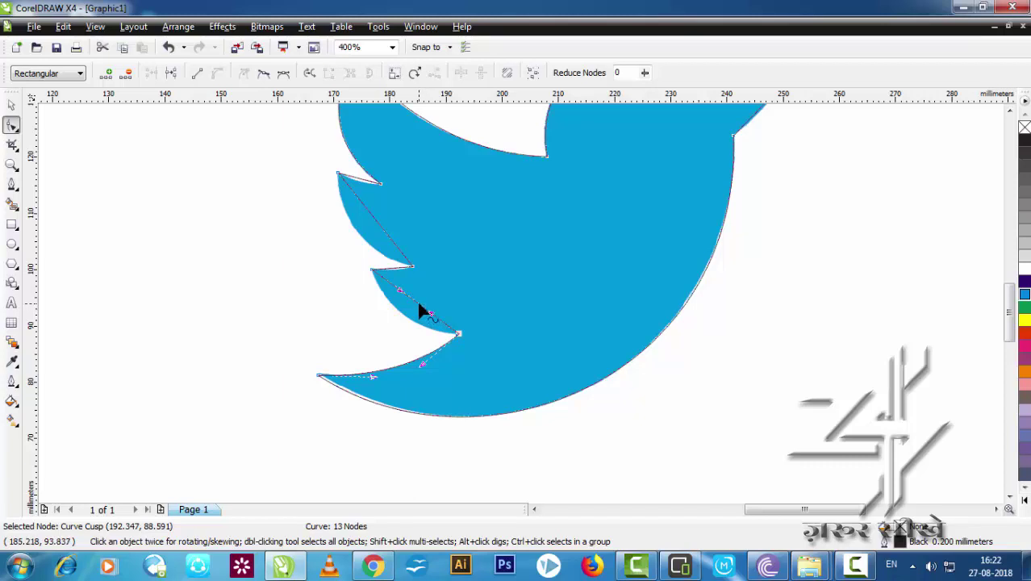
pyautogui.moveTo(420, 305)
pyautogui.mouseDown()
pyautogui.moveTo(409, 322)
pyautogui.moveTo(407, 304)
pyautogui.mouseUp()
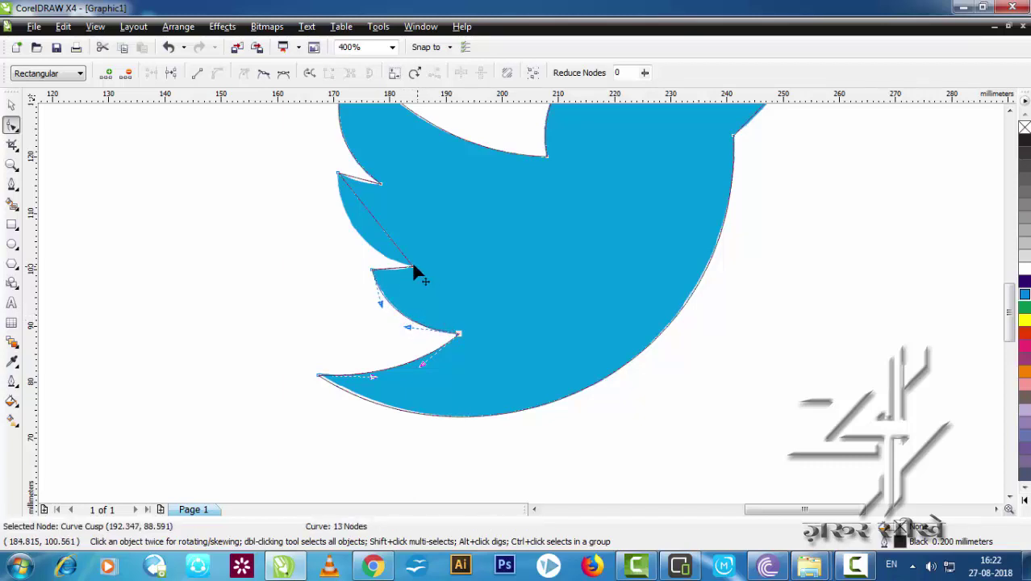
# - Convert the second feather's long outer segment to a curve and bend it outward along the feather's edge
pyautogui.scroll(5, 437, 265)
pyautogui.scroll(-3, 521, 303)
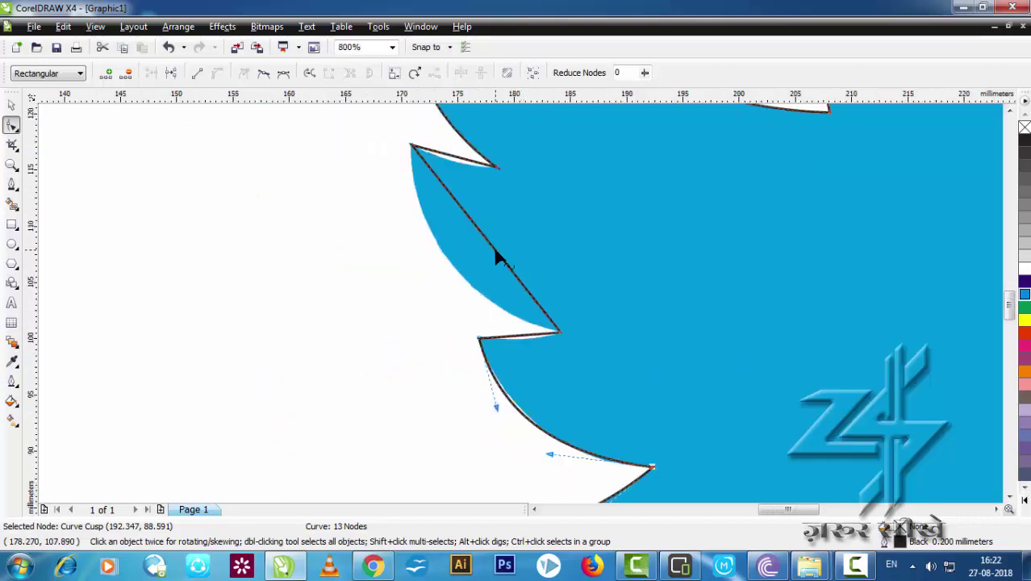
pyautogui.scroll(-2, 502, 259)
pyautogui.scroll(3, 502, 258)
pyautogui.scroll(-2, 520, 299)
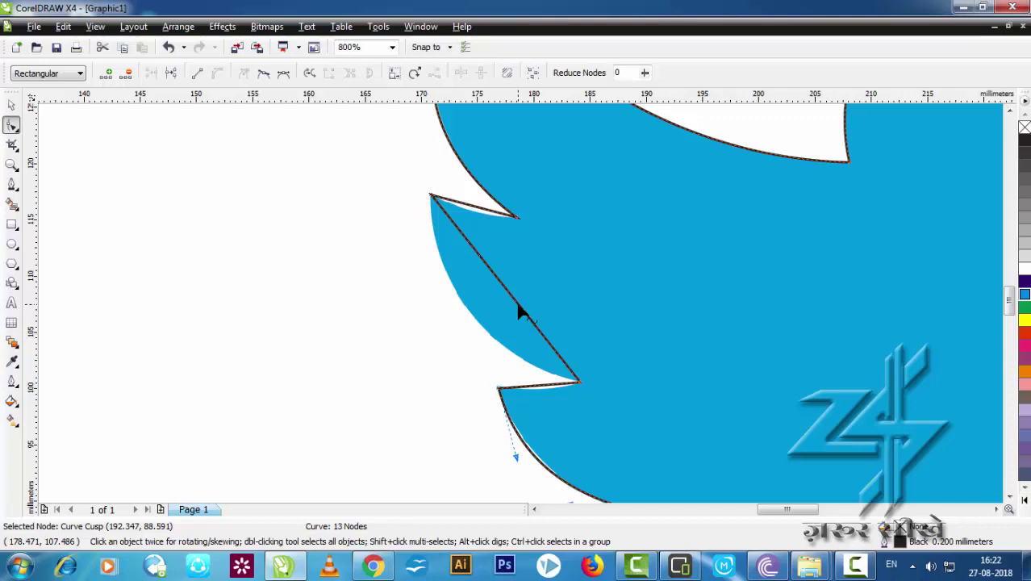
pyautogui.click(517, 304)
pyautogui.rightClick(517, 303)
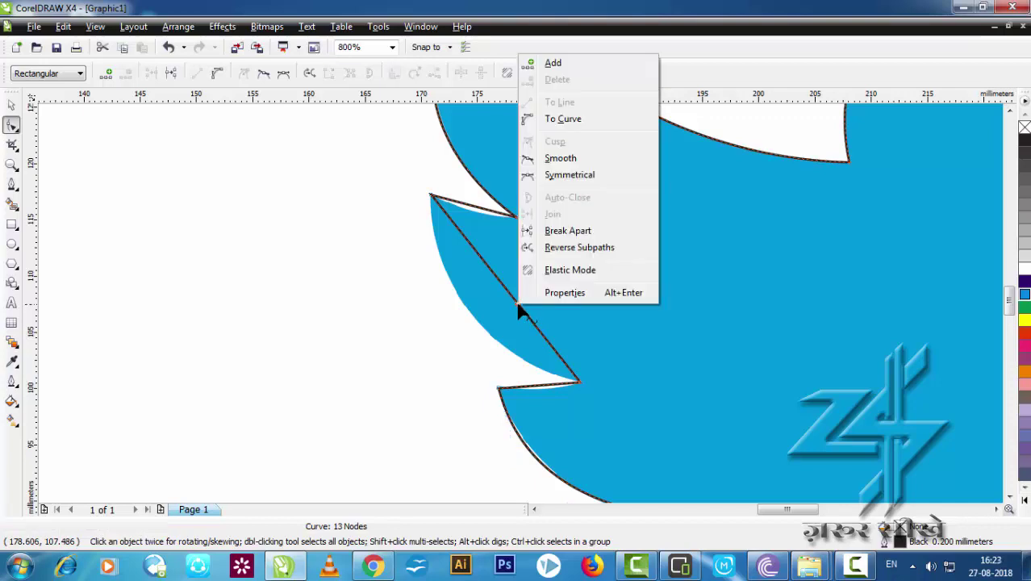
pyautogui.click(562, 120)
pyautogui.moveTo(520, 313); pyautogui.dragTo(490, 339)
# - Convert the second feather's short upper segment to a curve and bend it down to match the bitmap edge
pyautogui.scroll(2, 498, 247)
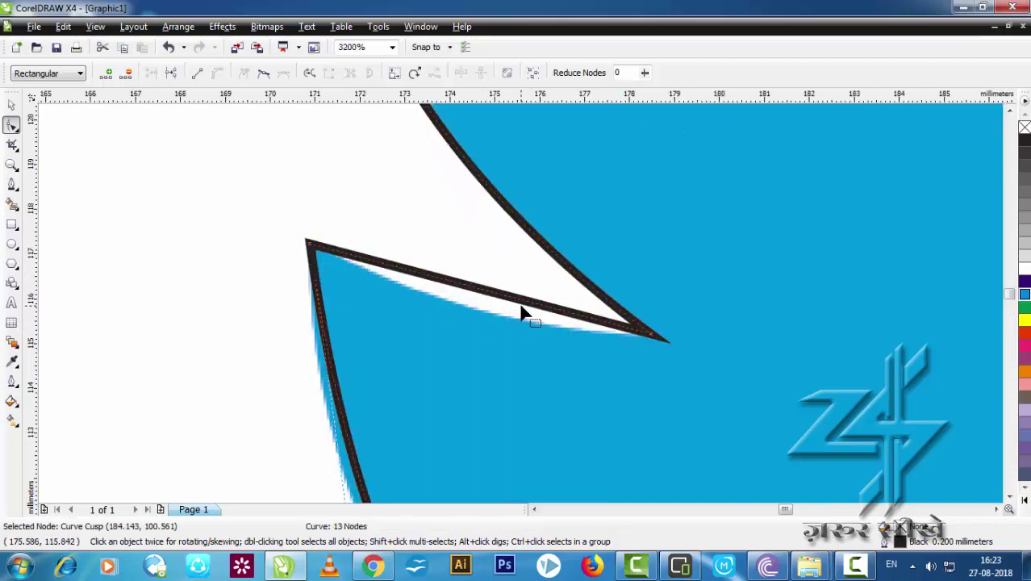
pyautogui.rightClick(508, 300)
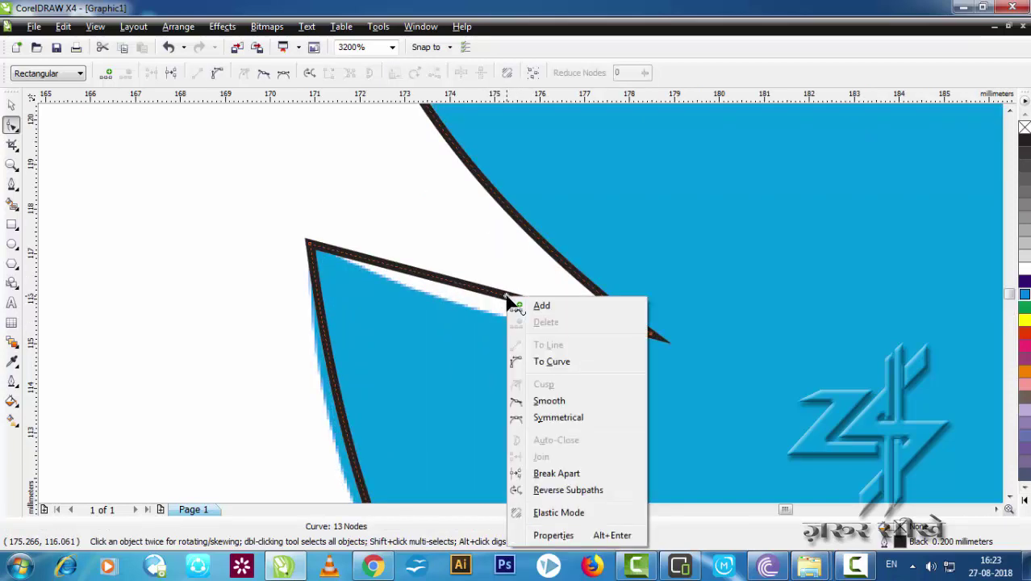
pyautogui.click(551, 362)
pyautogui.moveTo(498, 302); pyautogui.dragTo(506, 327)
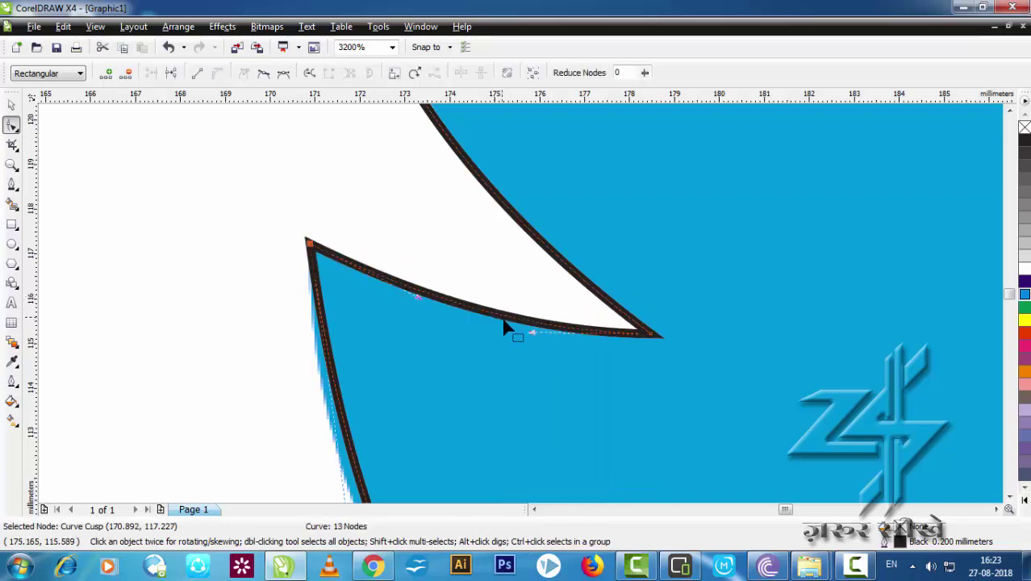
# - Convert the upper beak's lower segment to a curve and bend it outward to the bitmap edge
pyautogui.scroll(-2, 516, 311)
pyautogui.scroll(-3, 520, 303)
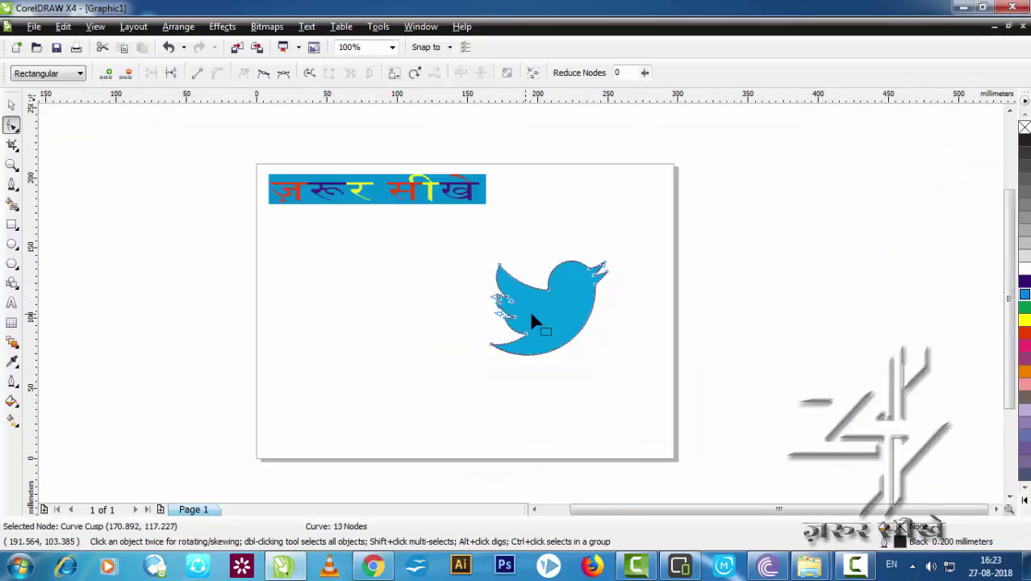
pyautogui.scroll(2, 520, 301)
pyautogui.scroll(2, 520, 303)
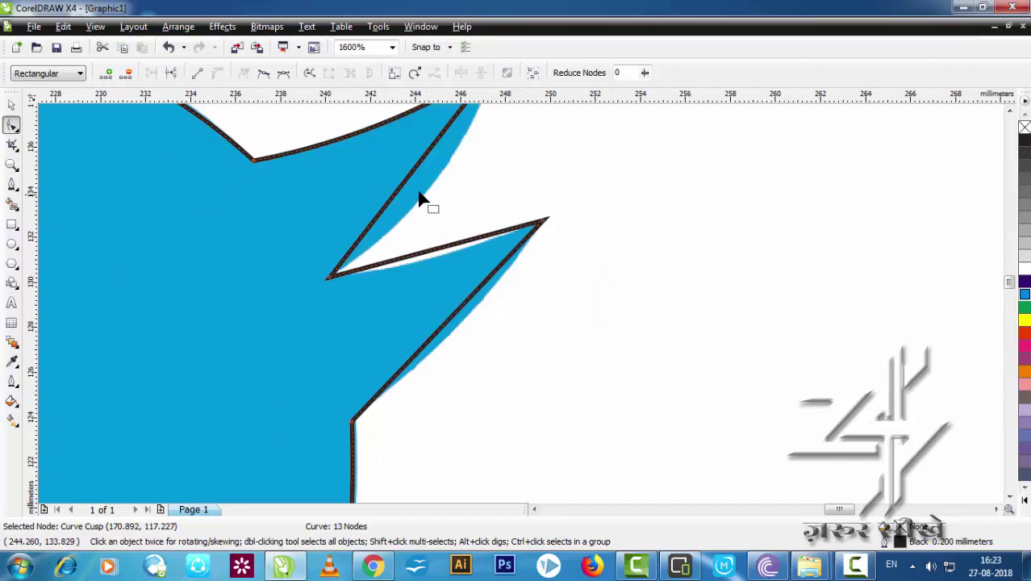
pyautogui.rightClick(406, 184)
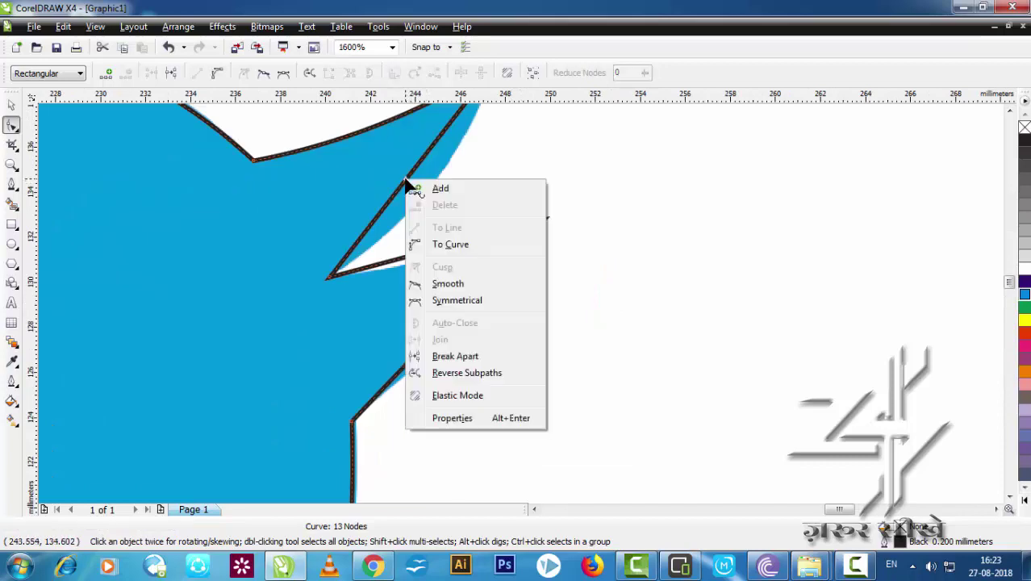
pyautogui.click(458, 246)
pyautogui.moveTo(410, 182); pyautogui.dragTo(426, 202)
# - Convert the lower beak's upper segment to a curve and bend it down to follow the beak opening
pyautogui.rightClick(453, 251)
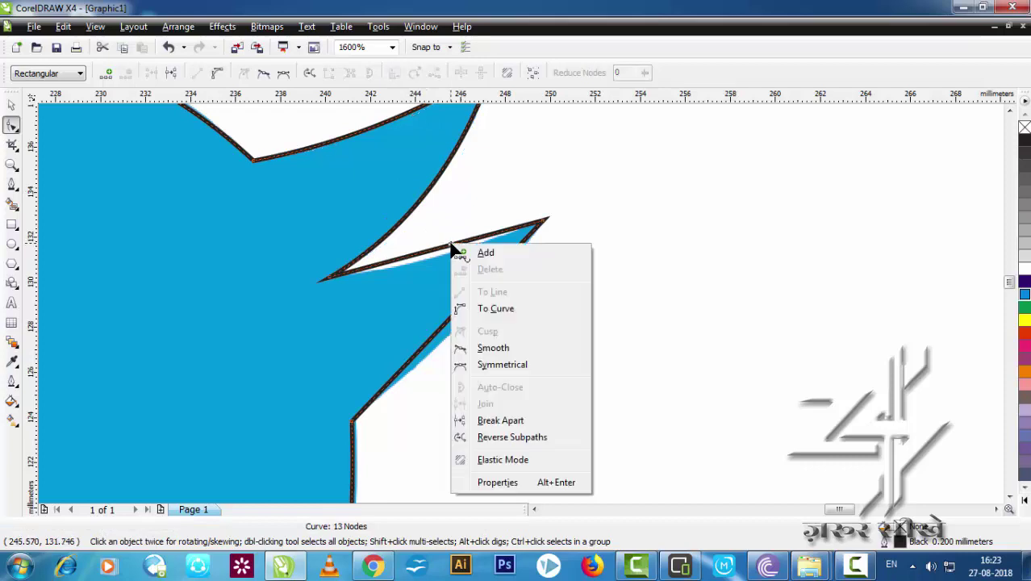
pyautogui.click(490, 308)
pyautogui.moveTo(428, 253); pyautogui.dragTo(438, 270)
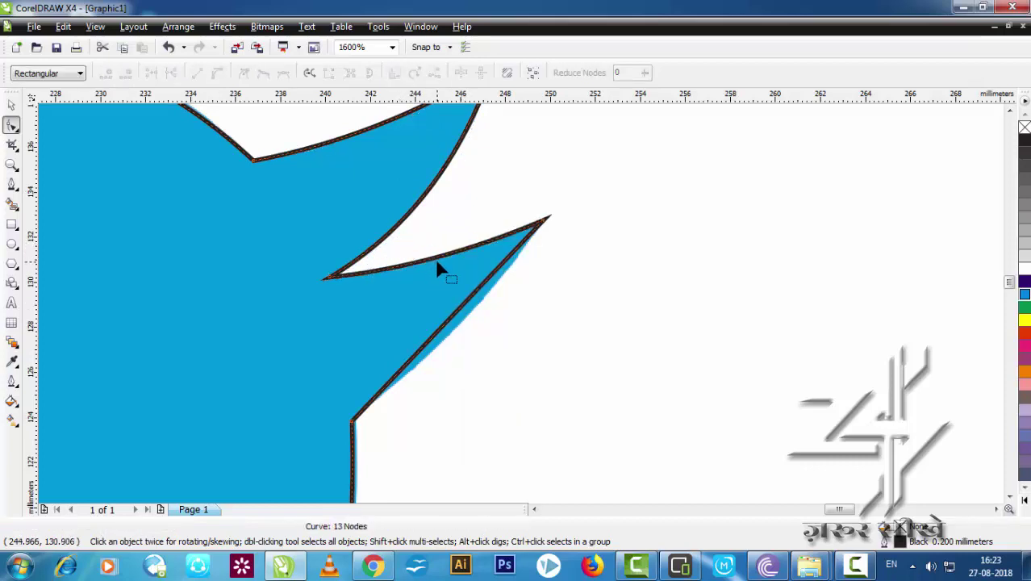
# - Convert the lower beak's underside segment to a curve and bend it slightly outward to match the bitmap
pyautogui.scroll(-2, 525, 330)
pyautogui.scroll(2, 525, 295)
pyautogui.click(500, 299)
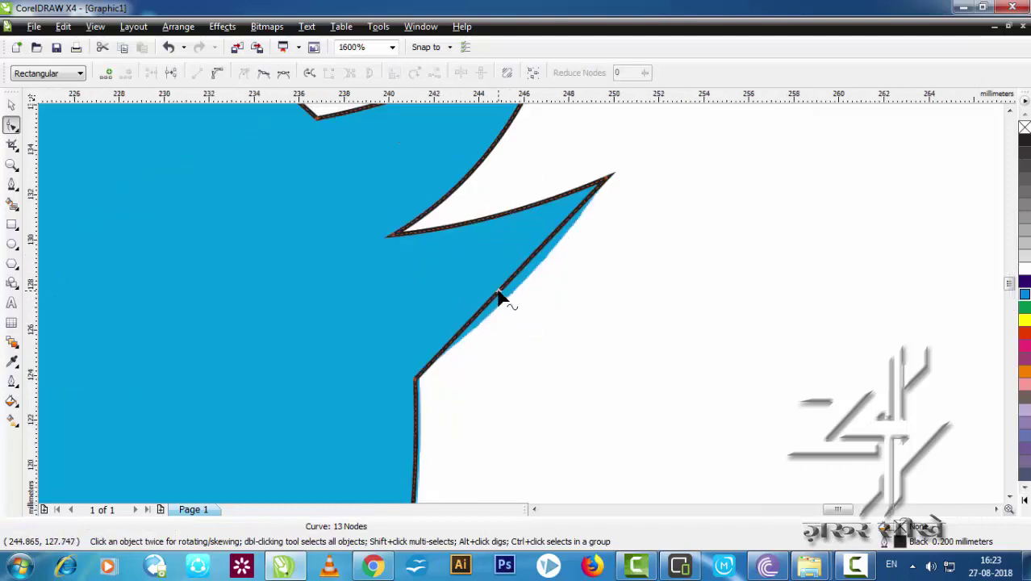
pyautogui.rightClick(499, 292)
pyautogui.click(539, 360)
pyautogui.moveTo(514, 284); pyautogui.dragTo(522, 291)
# - Move the traced bird outline off the bitmap to the empty area on its left and fill it red
pyautogui.scroll(-4, 520, 300)
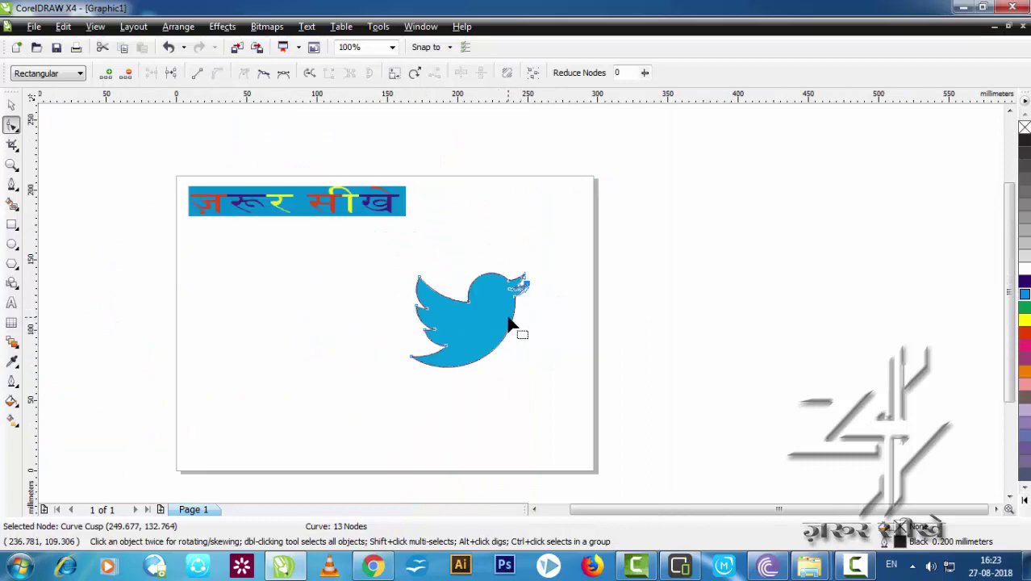
pyautogui.scroll(1, 511, 323)
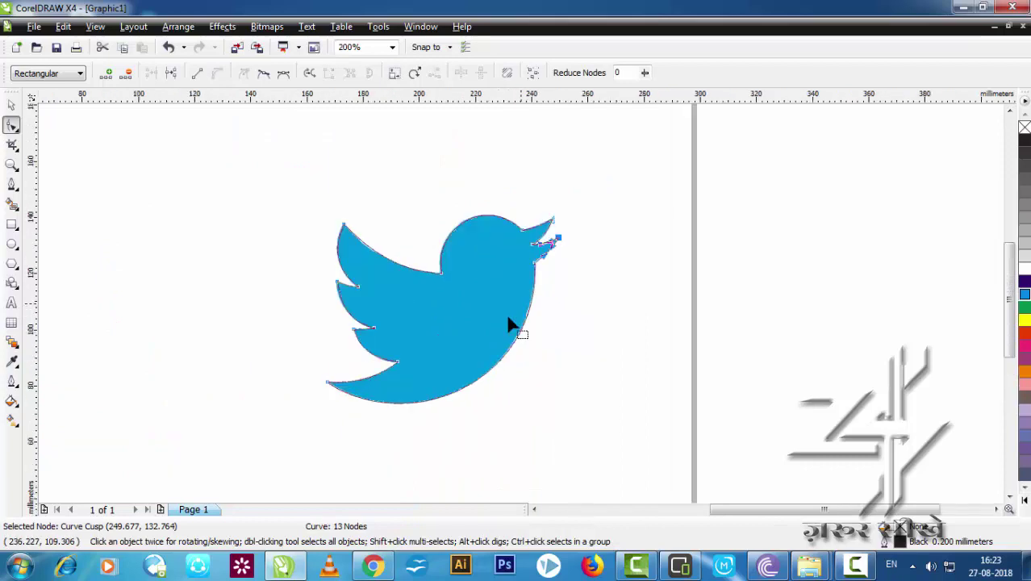
pyautogui.click(11, 105)
pyautogui.moveTo(359, 288); pyautogui.dragTo(174, 304)
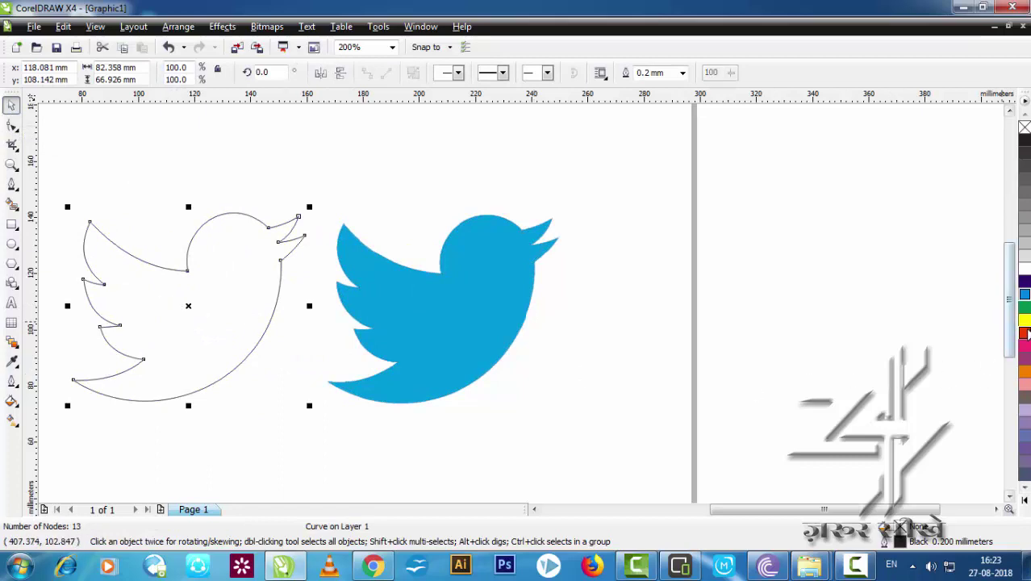
pyautogui.click(1025, 333)
pyautogui.click(601, 213)
# - Select the red bird and the blue bitmap bird together and move them about 29 mm left on the page
pyautogui.scroll(-1, 601, 213)
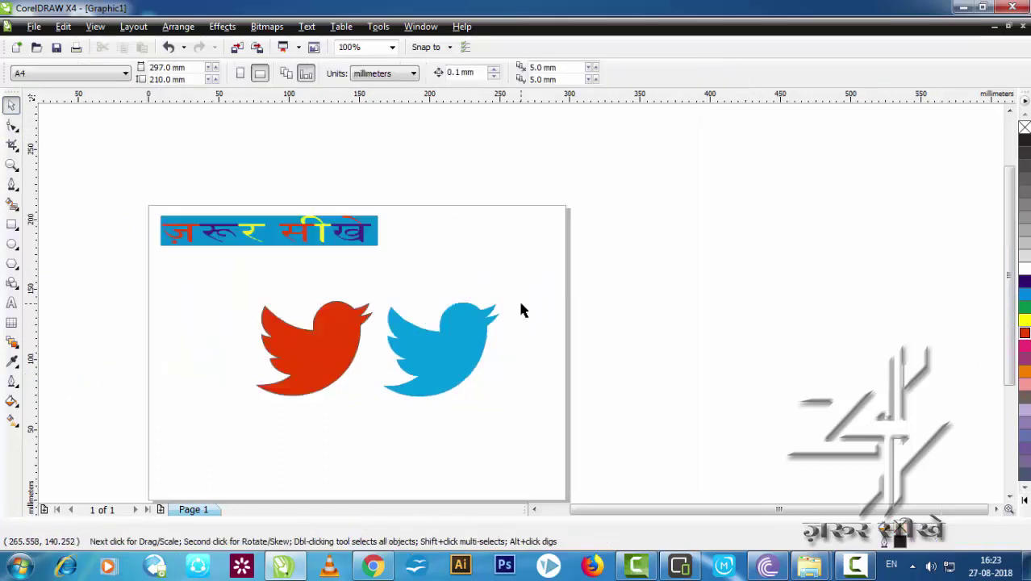
pyautogui.moveTo(559, 286); pyautogui.dragTo(139, 416)
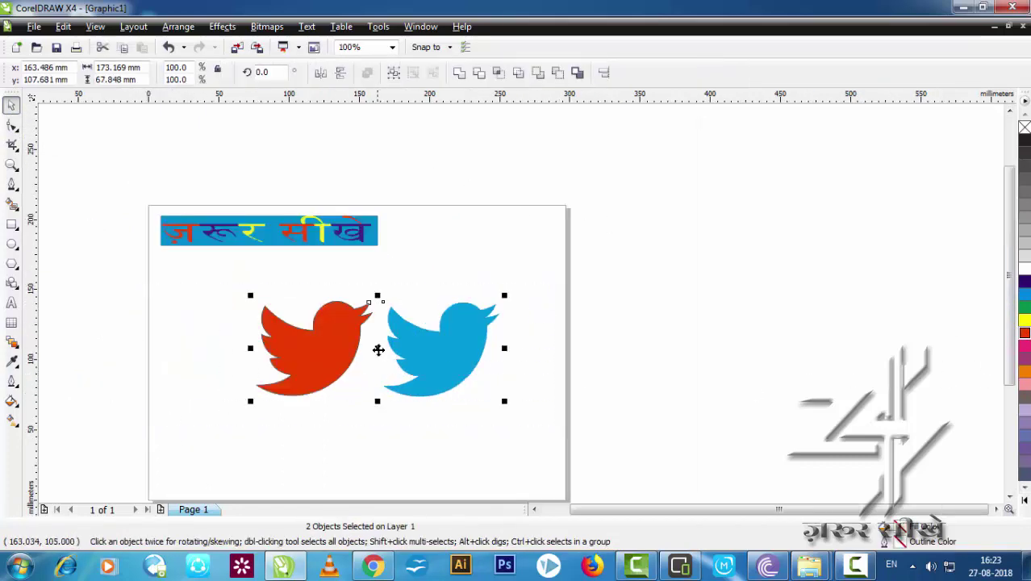
pyautogui.click(580, 302)
pyautogui.moveTo(539, 262); pyautogui.dragTo(183, 451)
pyautogui.moveTo(382, 348); pyautogui.dragTo(339, 352)
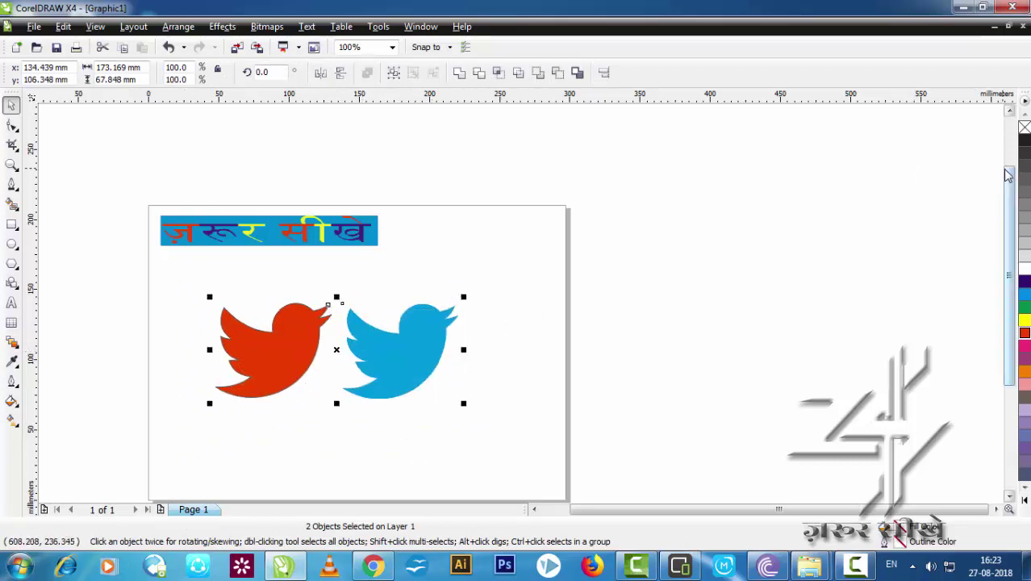
pyautogui.scroll(-2, 1007, 210)
pyautogui.moveTo(653, 513); pyautogui.dragTo(627, 514)
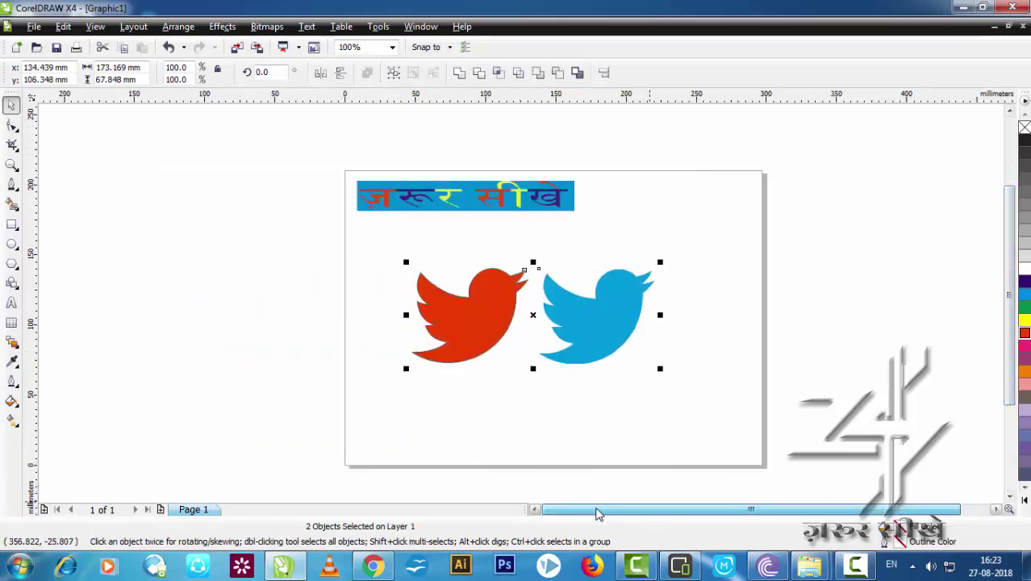